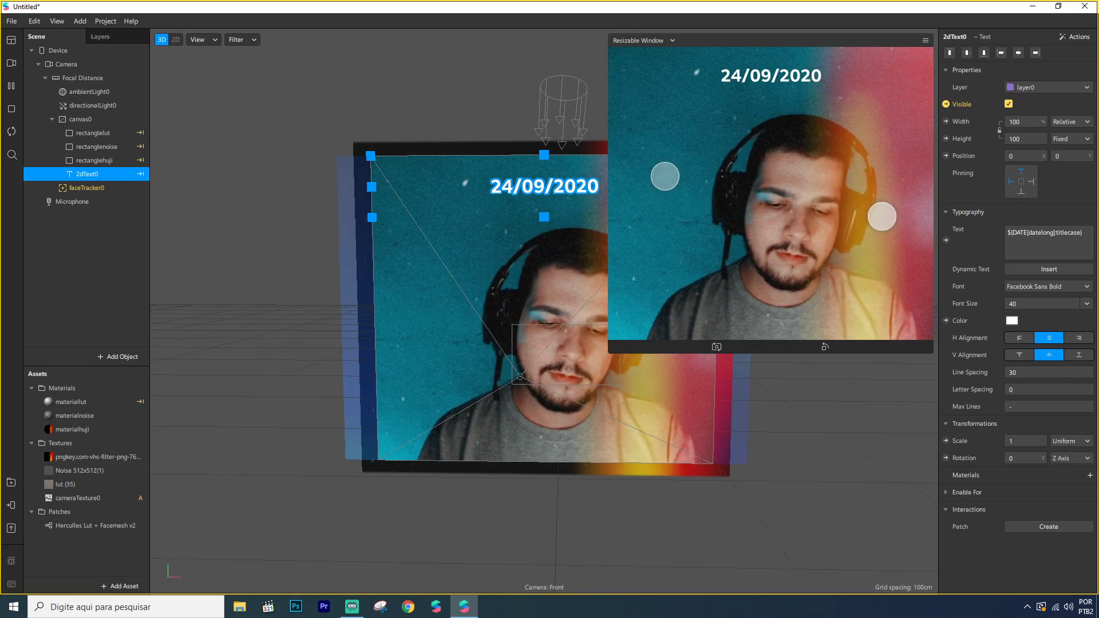
Open the Patch Editor and inspect the Screen Tap and Counter patches.
key(ctrl+alt+p)
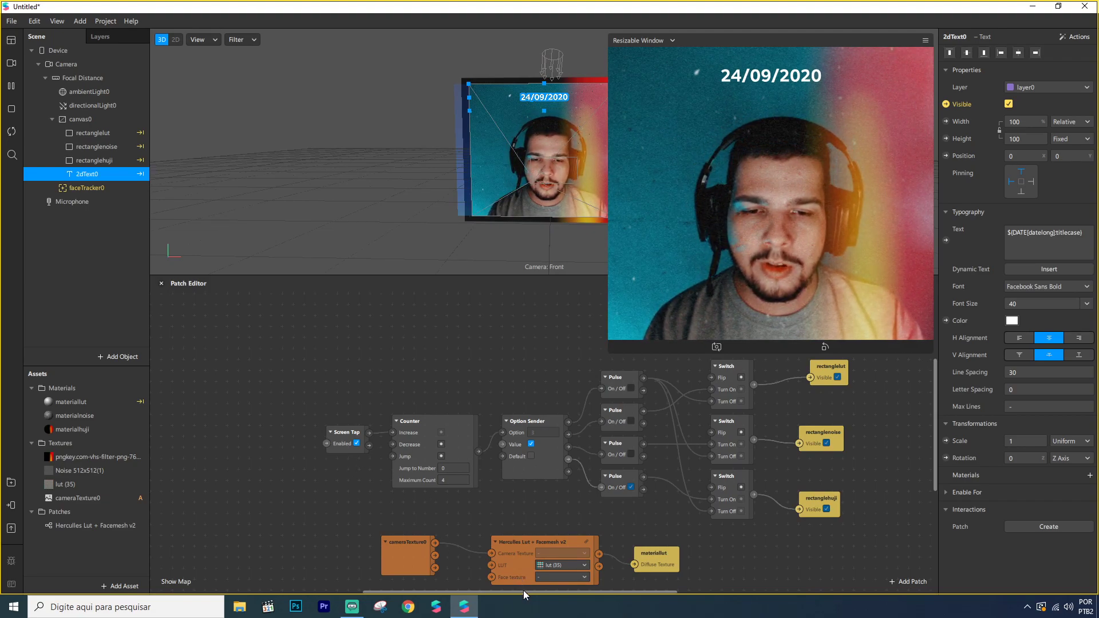
drag(527, 594, 559, 594)
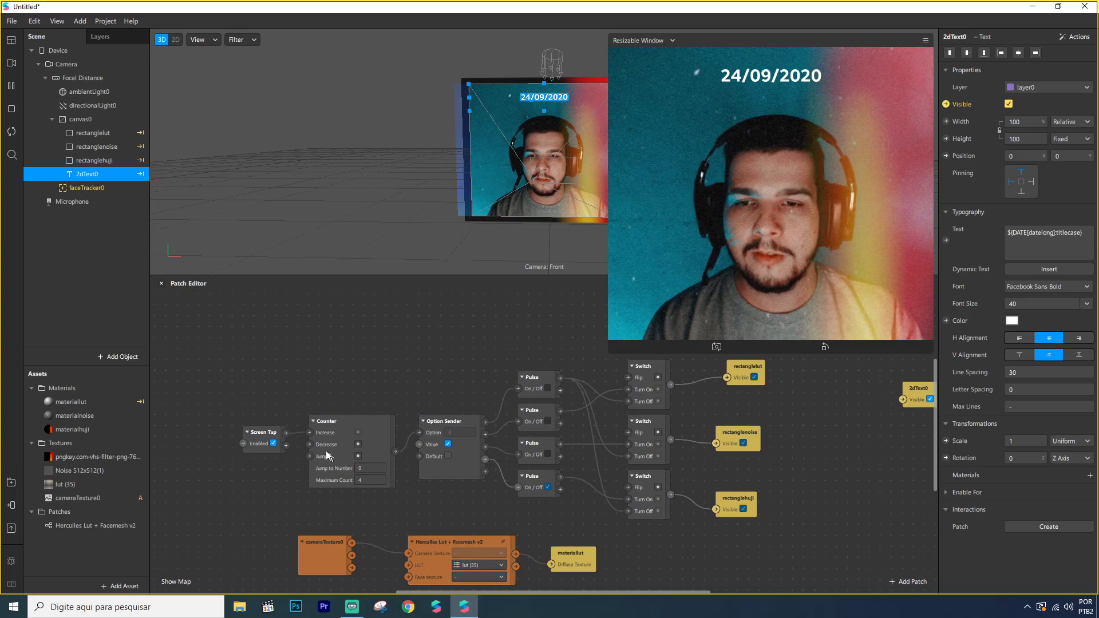
click(263, 432)
click(342, 423)
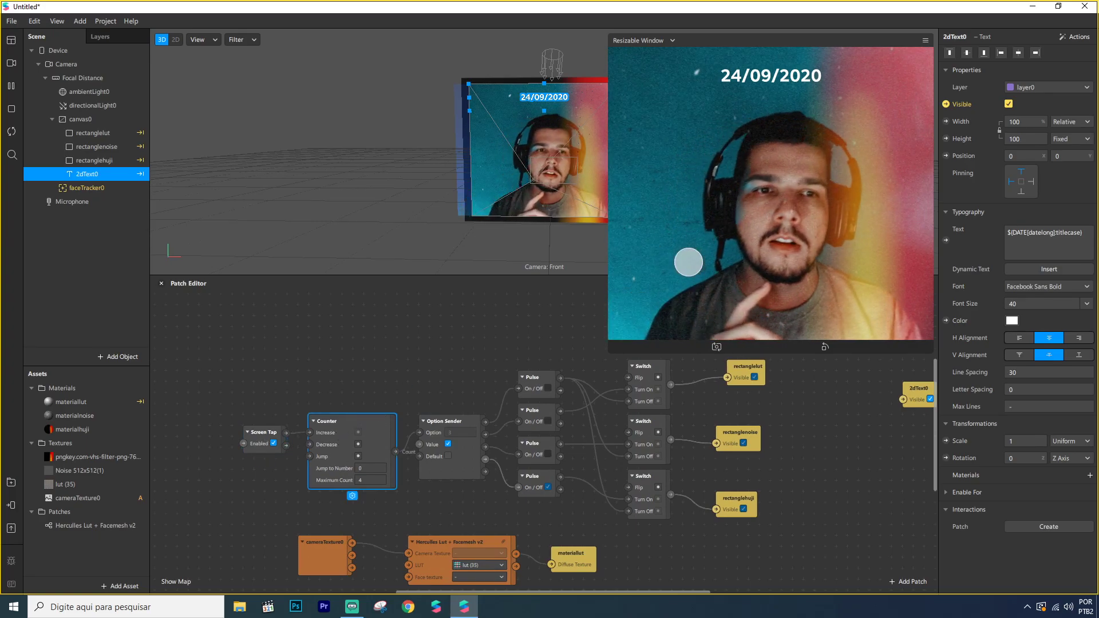
Test the screen-tap filter switching by repeatedly tapping the preview to cycle through the looks.
click(770, 200)
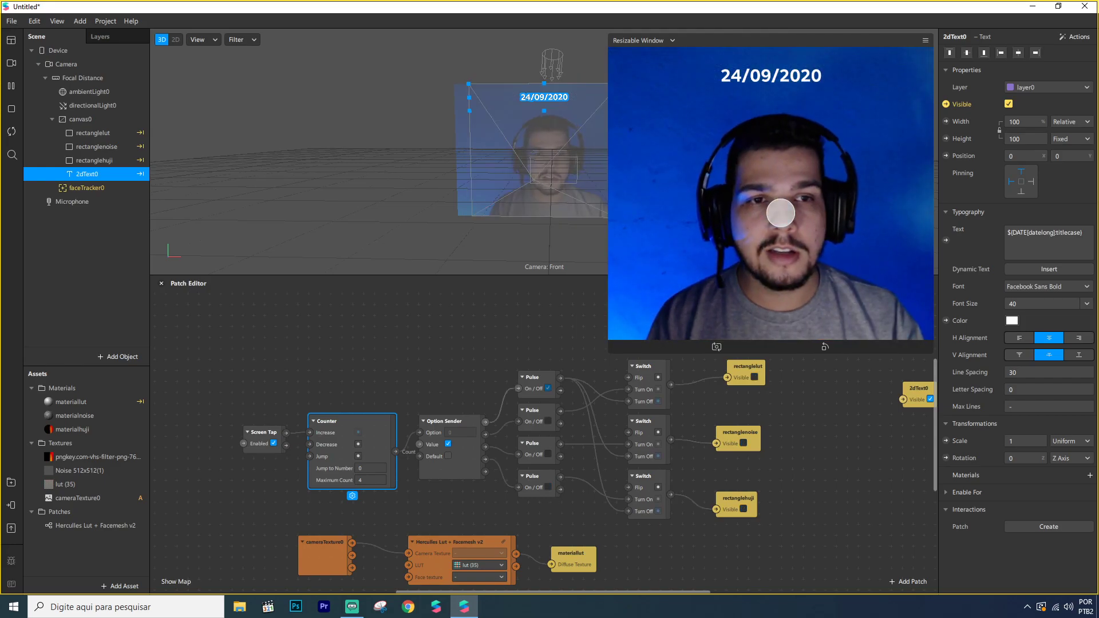
click(789, 229)
click(790, 233)
click(797, 233)
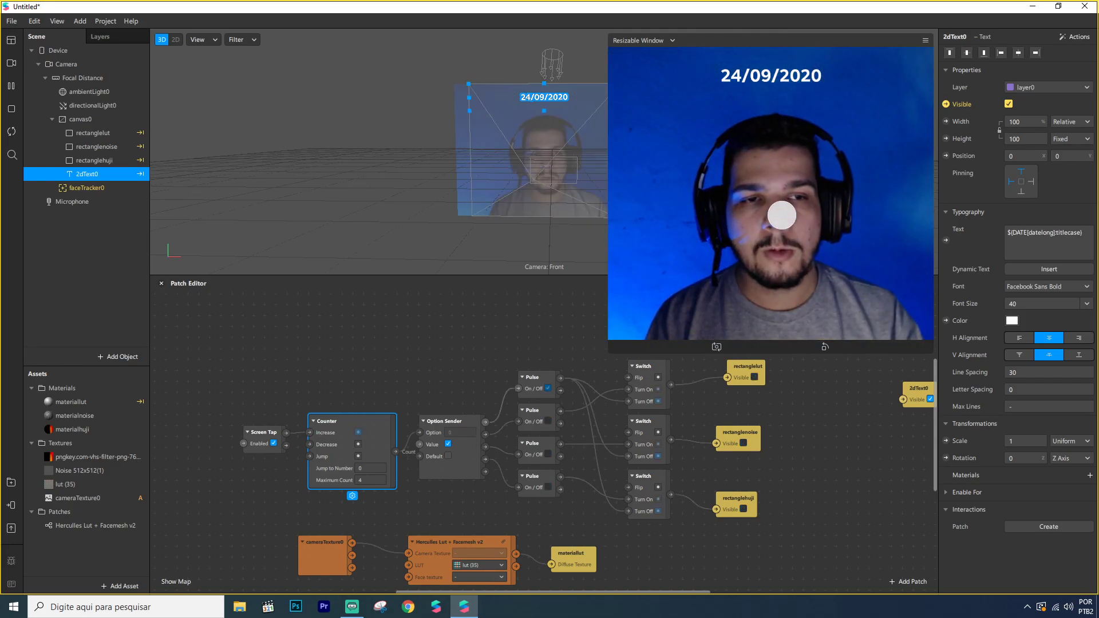
click(793, 226)
click(788, 221)
click(785, 215)
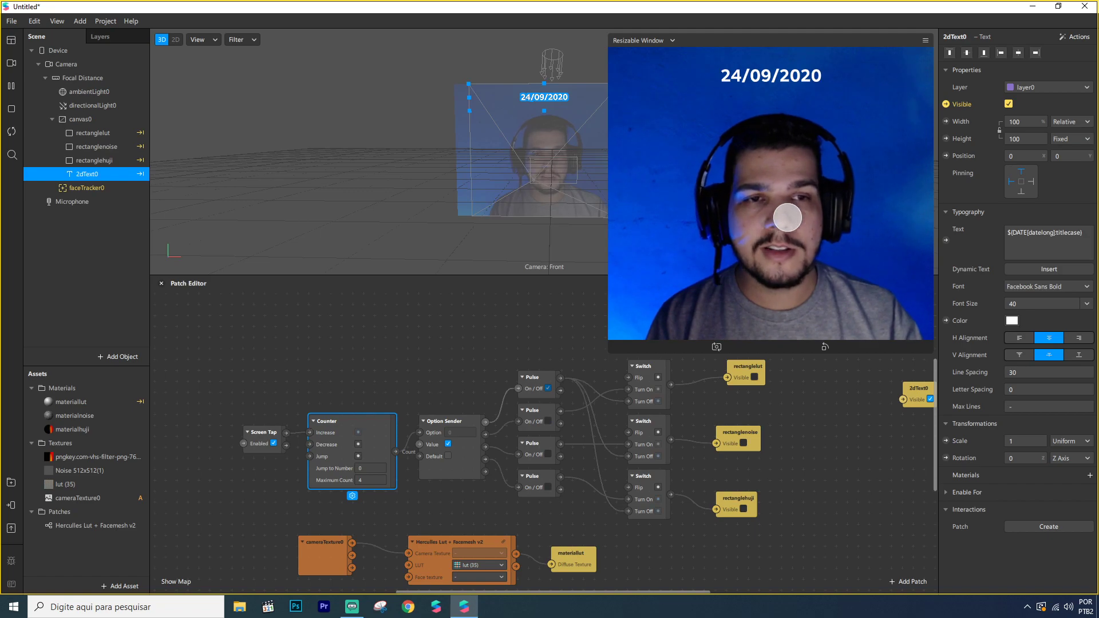
click(788, 217)
click(788, 218)
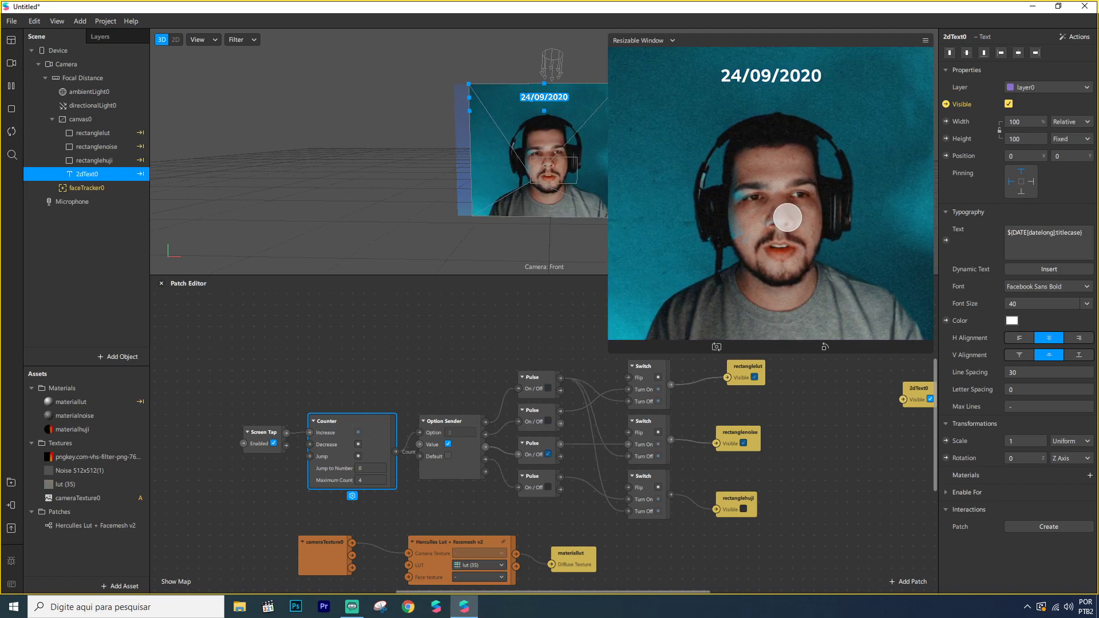
click(788, 218)
click(788, 217)
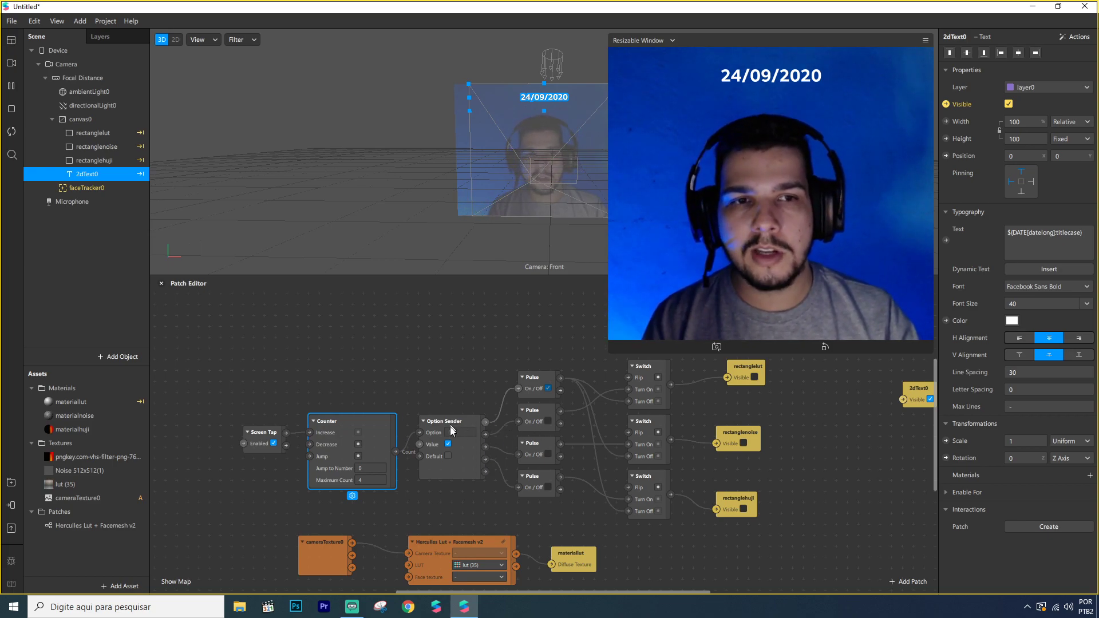
Review the data types available for the Option Sender patch without changing its type.
click(445, 469)
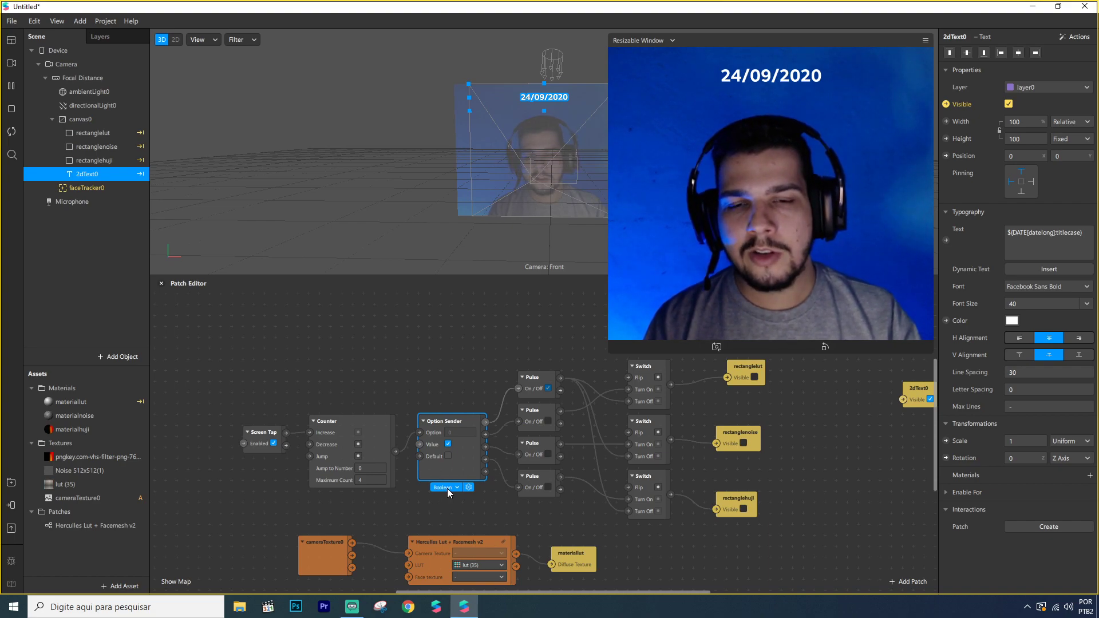
click(445, 488)
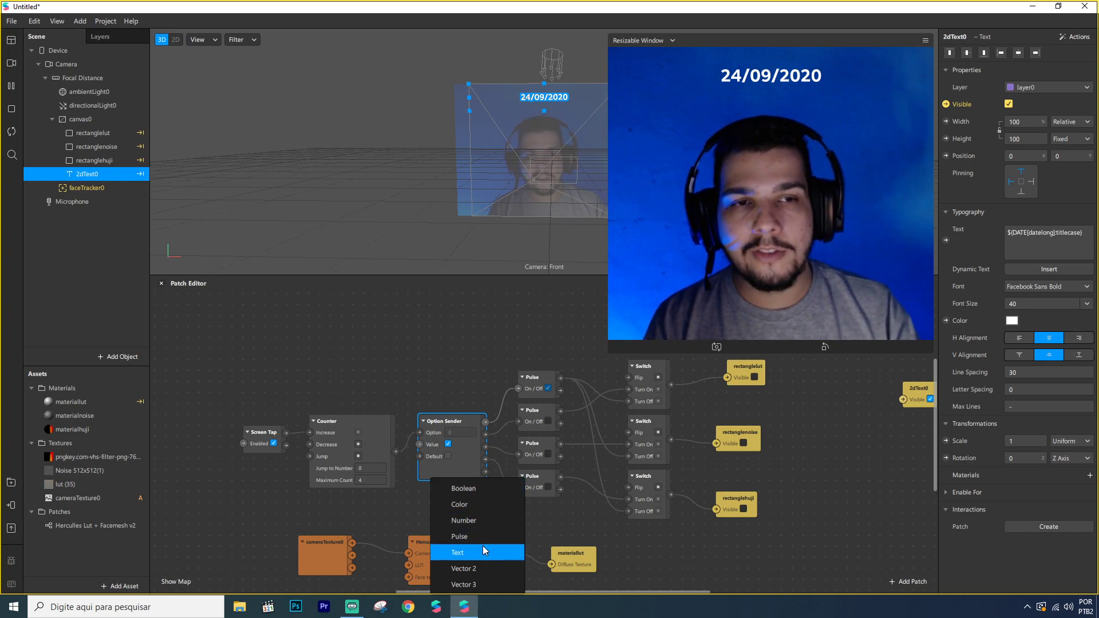
click(414, 502)
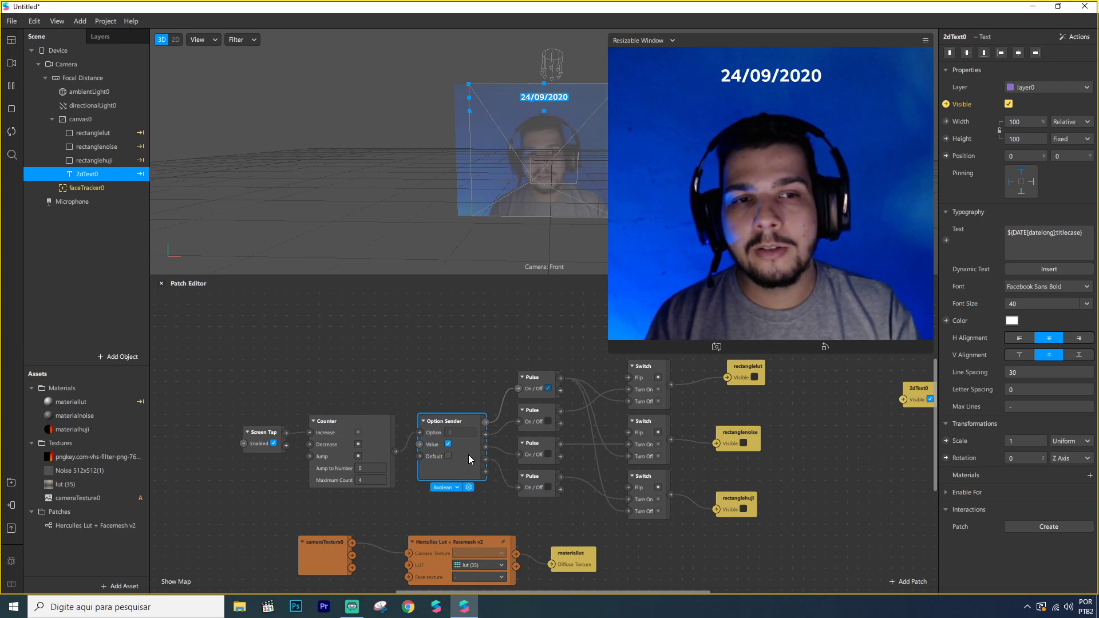
Disable the Option Sender's Value, enable its Default, and test the filter switching in the preview.
click(448, 444)
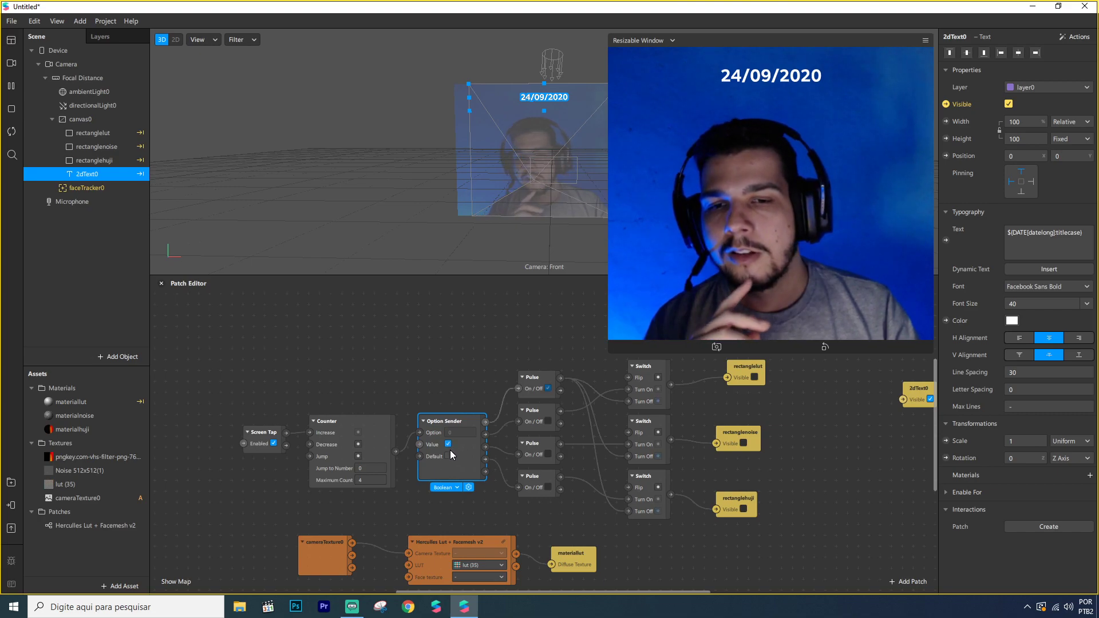
click(449, 456)
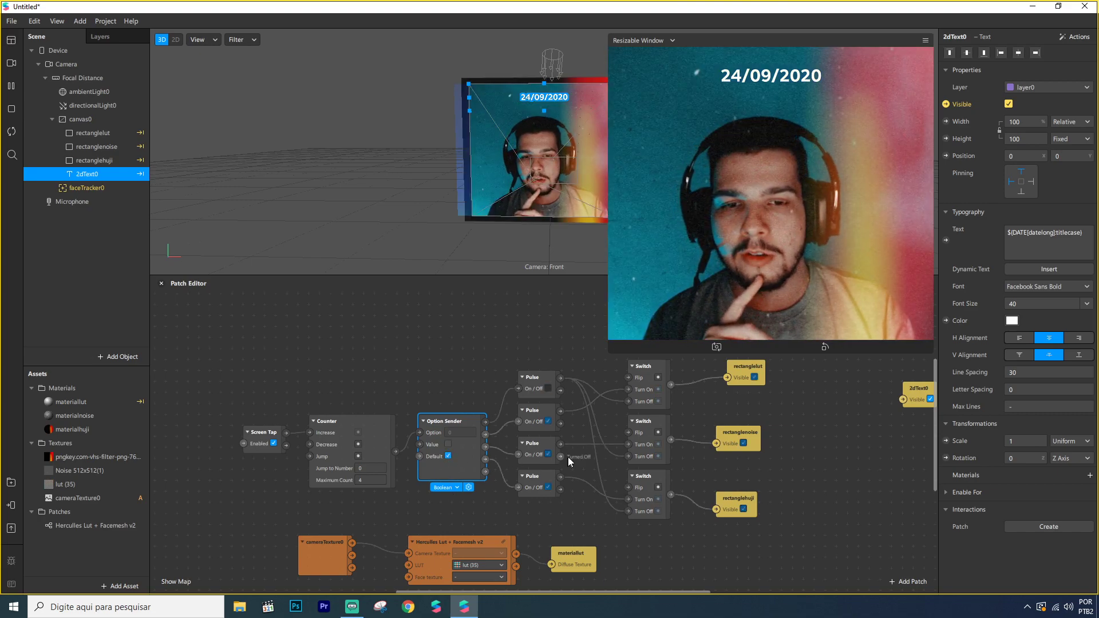
click(773, 226)
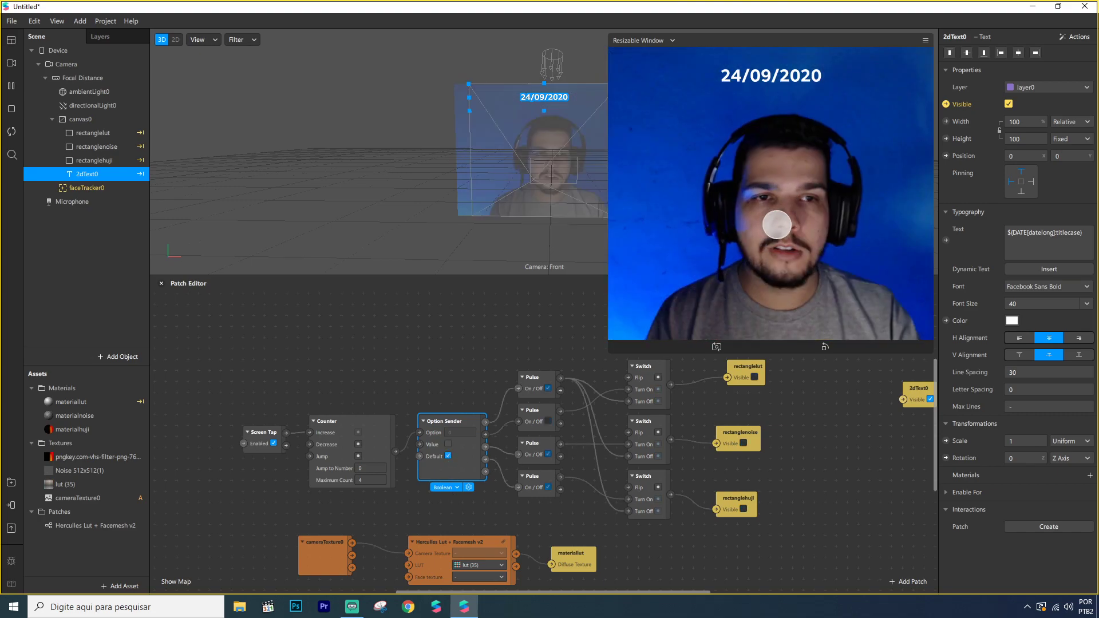
click(804, 228)
click(805, 227)
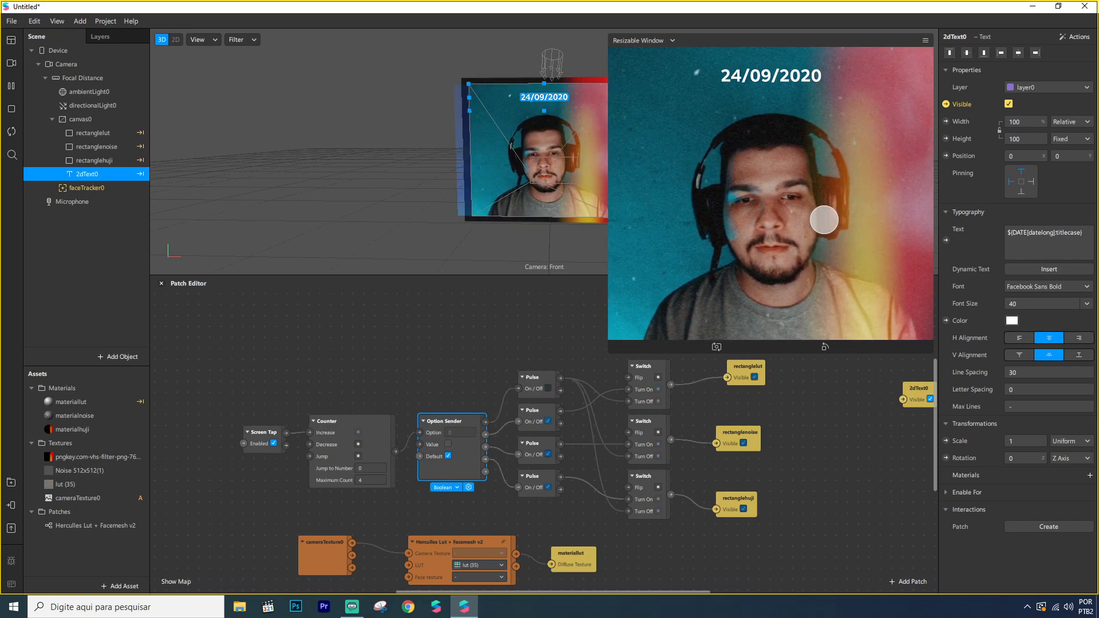
click(805, 227)
Restore the Option Sender with Default off and Value on.
click(449, 456)
click(448, 444)
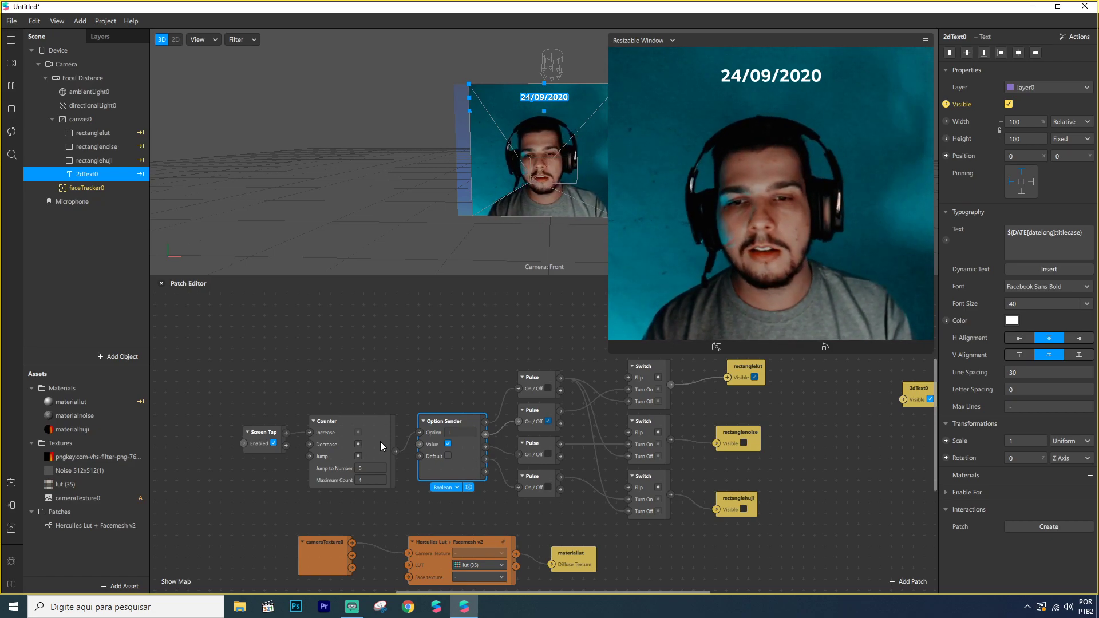
Add an Equals Exactly patch connected to the Counter's output and place it above the Option Sender.
drag(395, 451, 404, 350)
text(equals)
key(Down)
key(Return)
drag(430, 355, 425, 331)
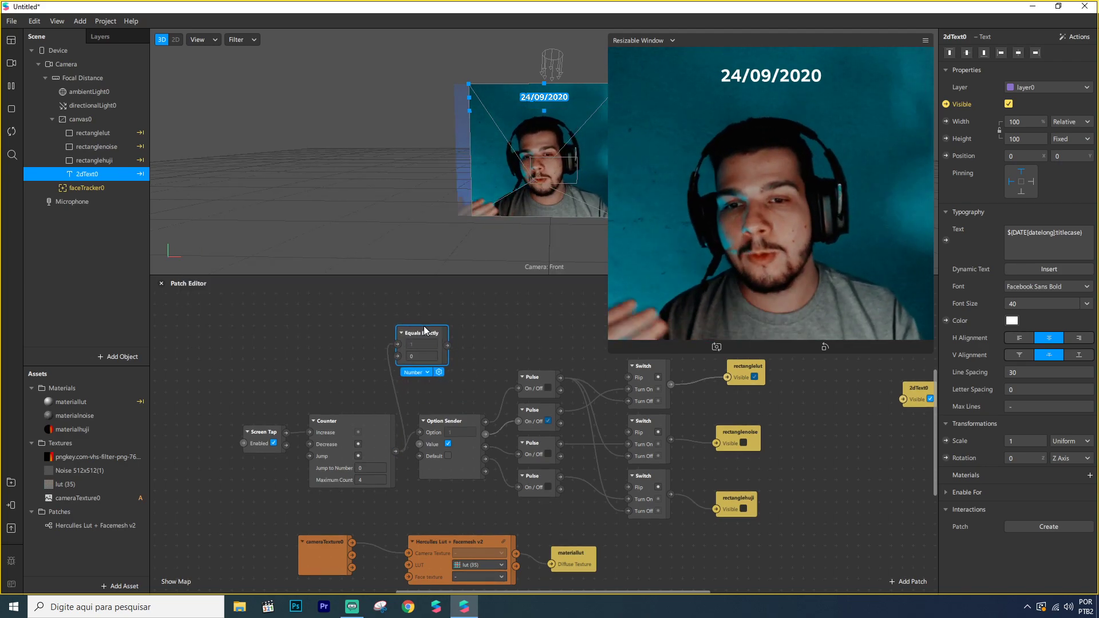
Review the data types available for the Equals Exactly patch, and delete the patch.
click(380, 447)
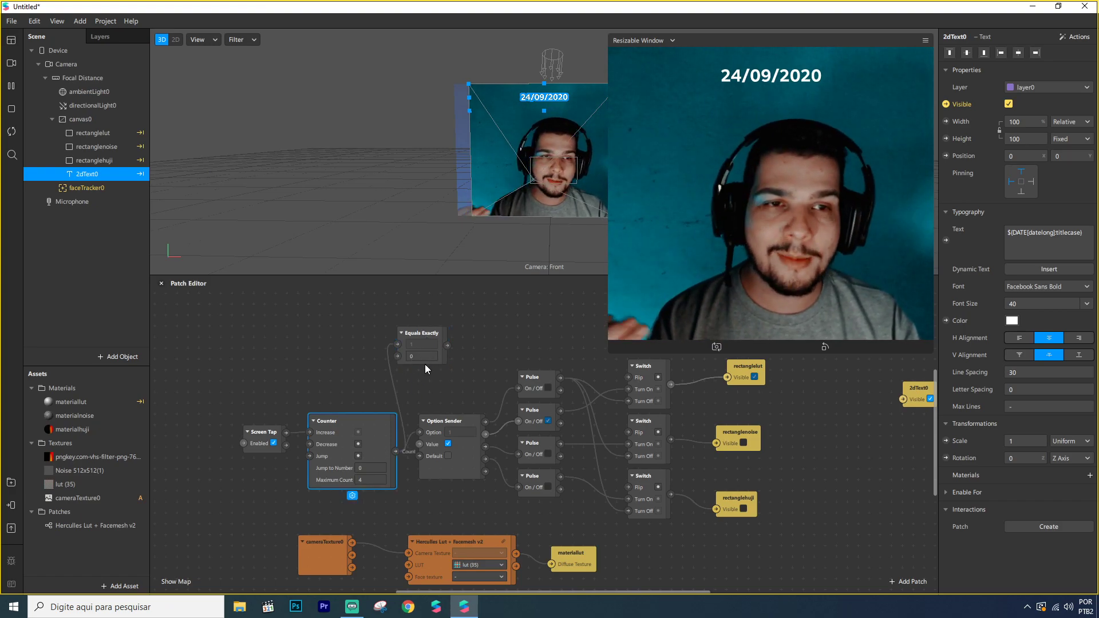
click(425, 332)
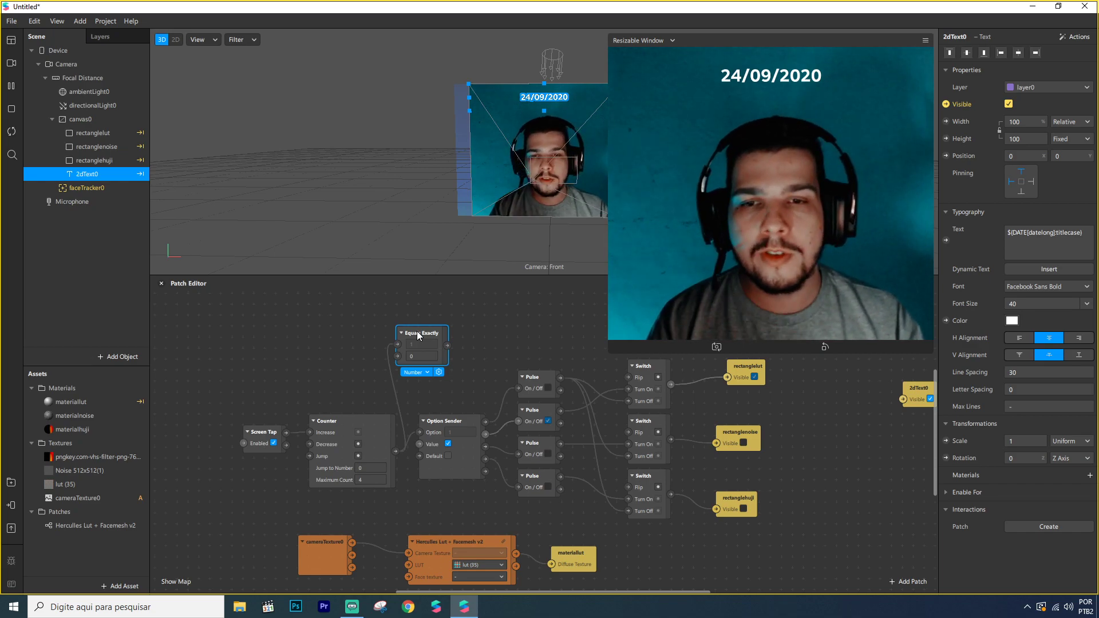
drag(420, 332, 442, 332)
click(438, 373)
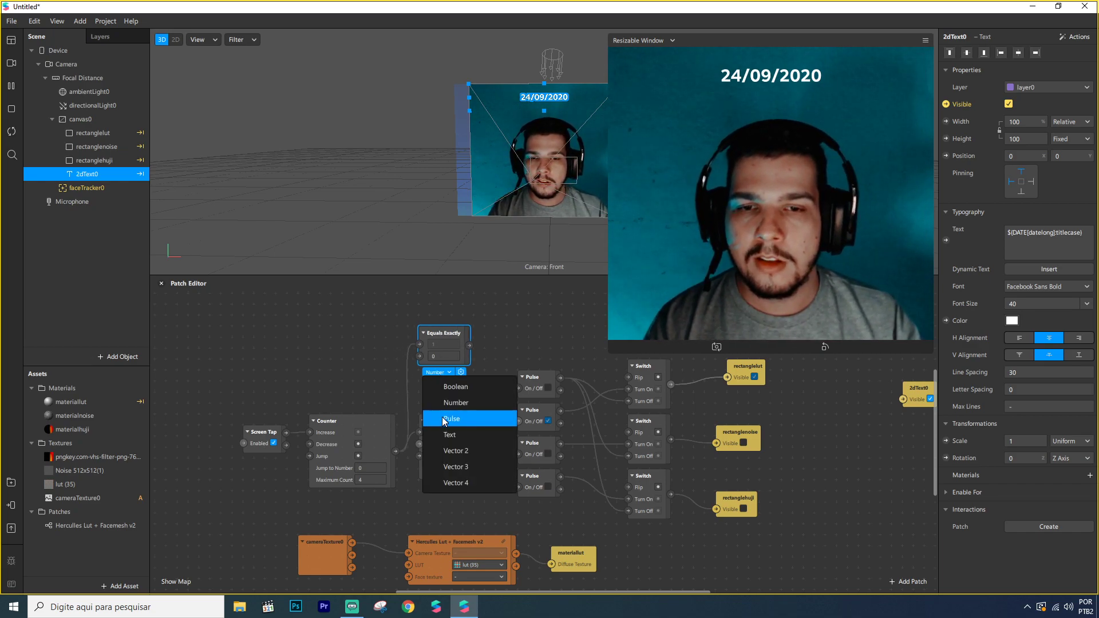
click(447, 334)
mouse_move(447, 335)
mouse_down()
mouse_move(421, 344)
mouse_move(433, 324)
mouse_up()
click(405, 393)
click(431, 328)
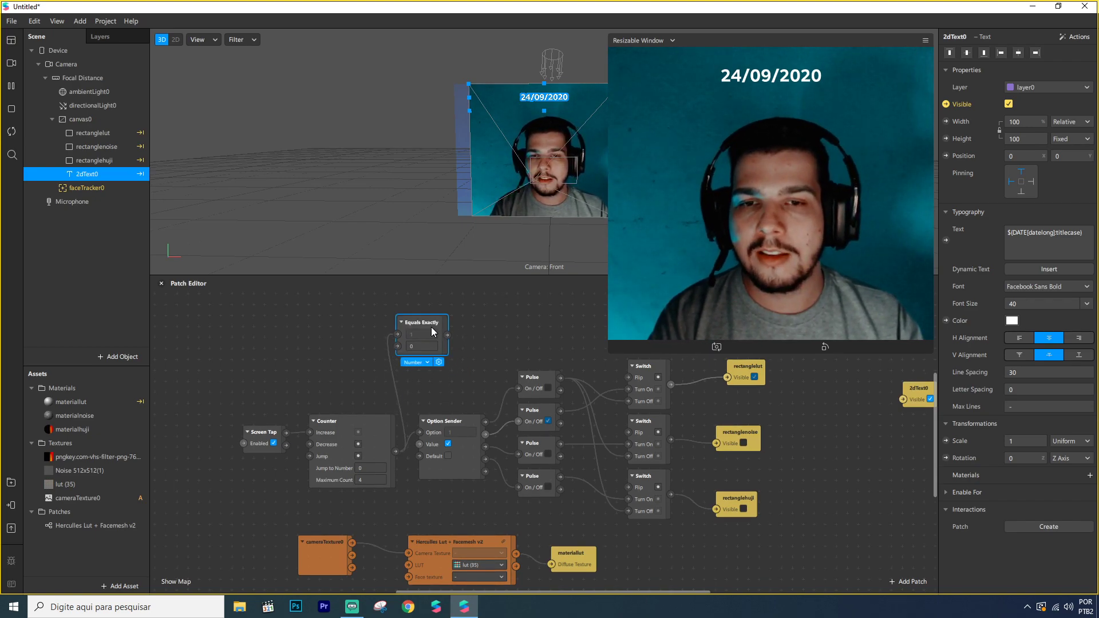
key(Delete)
Add an Equals patch above the Counter and Option Sender, with its first value set to 1.
drag(398, 452, 379, 344)
text(equals)
key(Return)
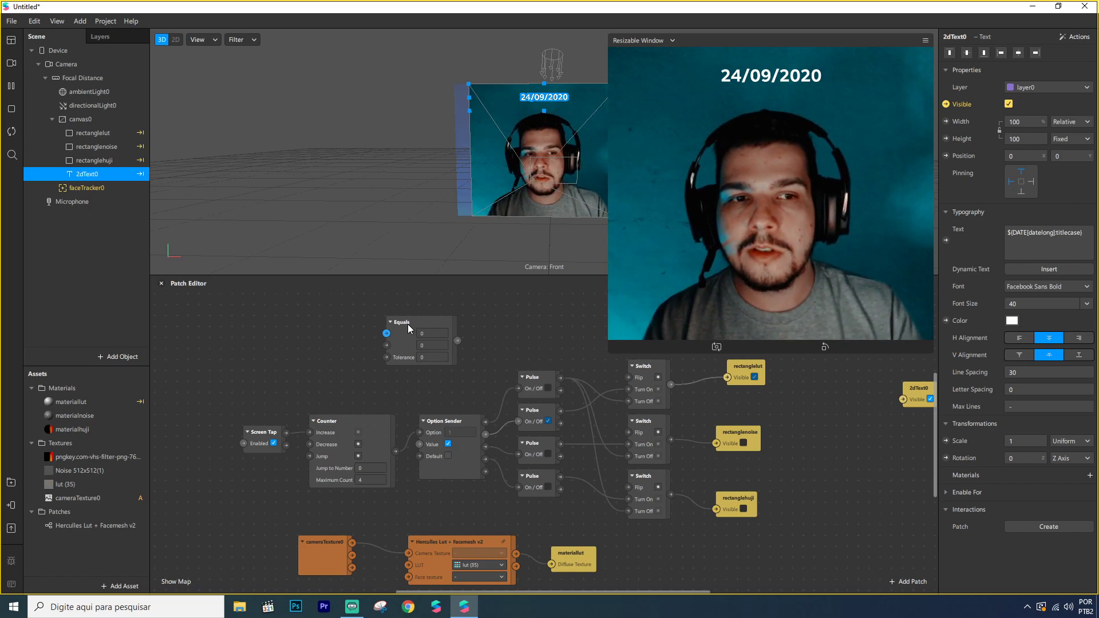
drag(409, 328, 415, 312)
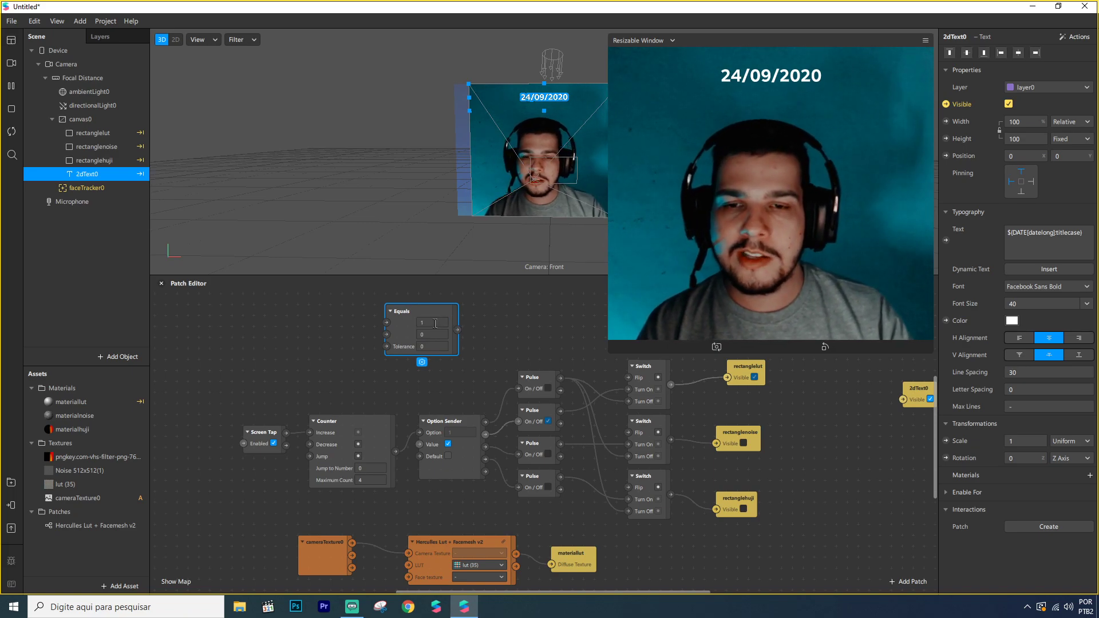
Reposition the Equals patch slightly and set its Tolerance to 1.
click(395, 427)
drag(383, 325, 366, 372)
key(Escape)
drag(437, 317, 447, 317)
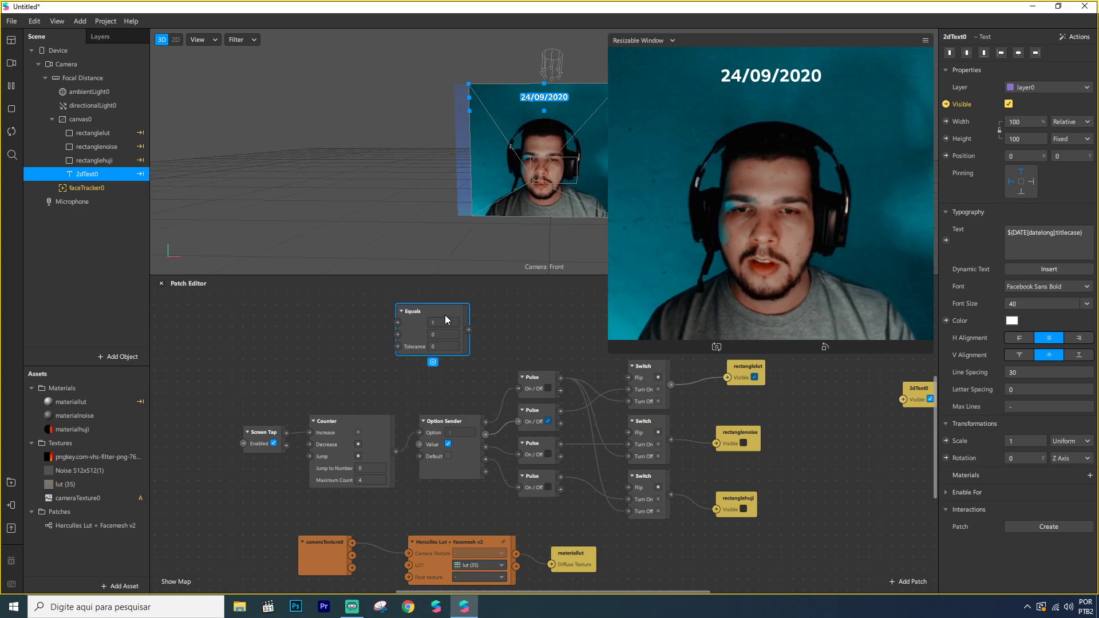
text(1)
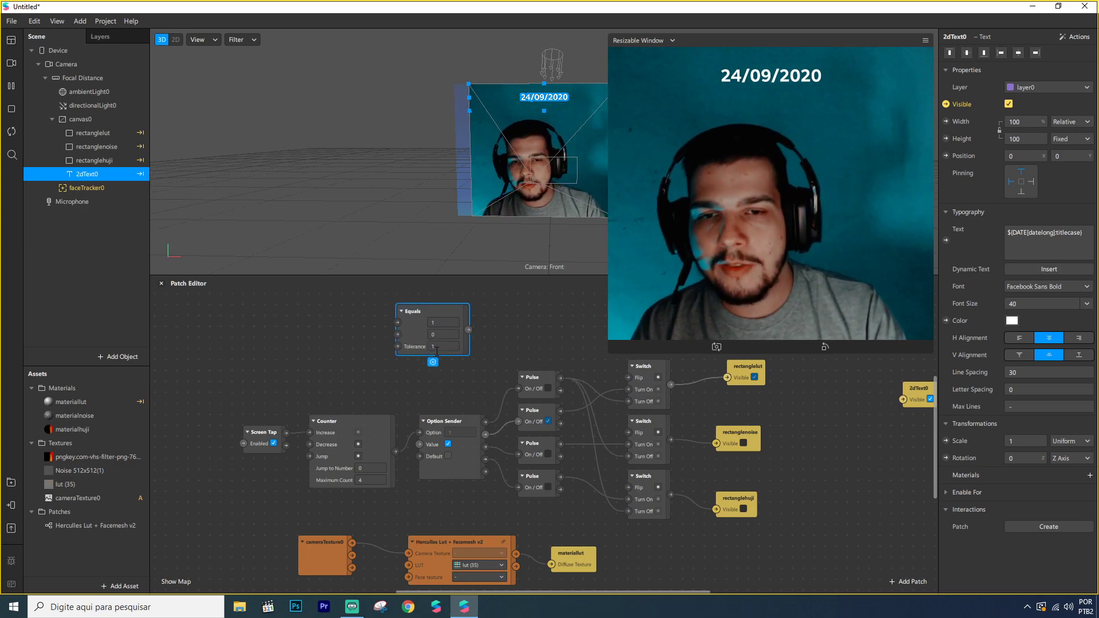
Add a Value patch connected to the Equals output and set its type to Boolean.
drag(469, 329, 501, 312)
text(value)
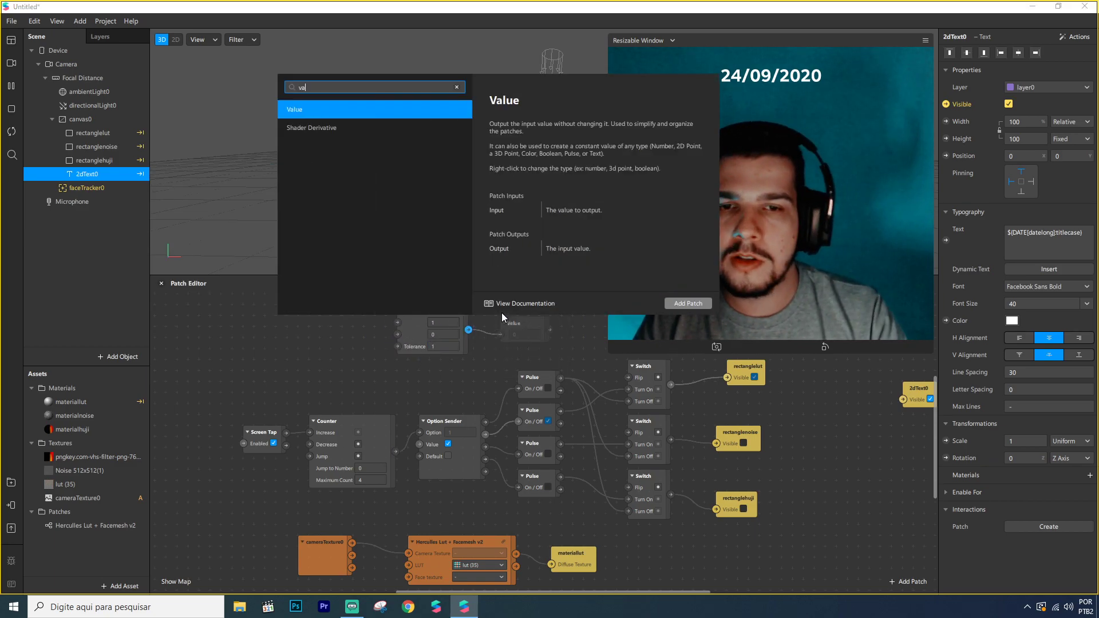
key(Return)
click(521, 354)
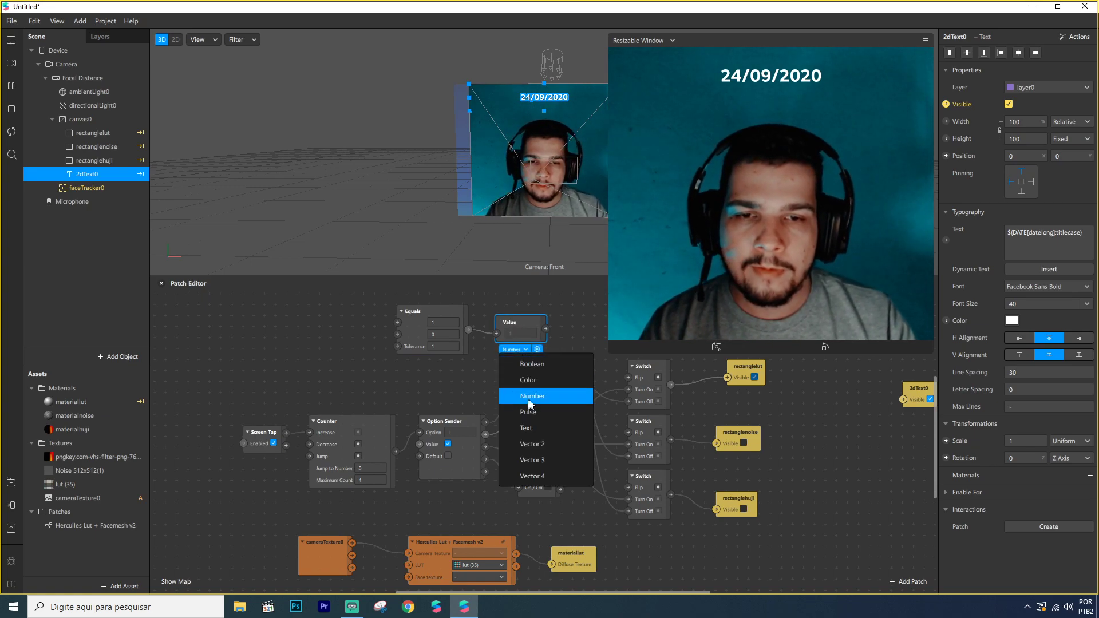
click(537, 366)
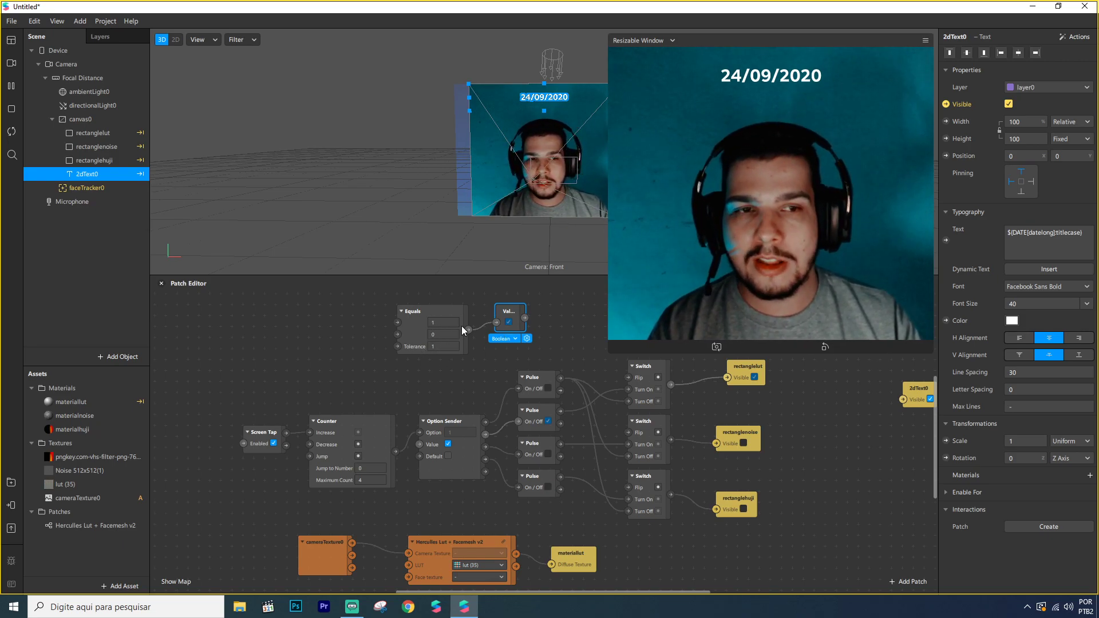
Move the Equals patch farther from the Value patch and set its first value to -1.
drag(448, 307, 402, 296)
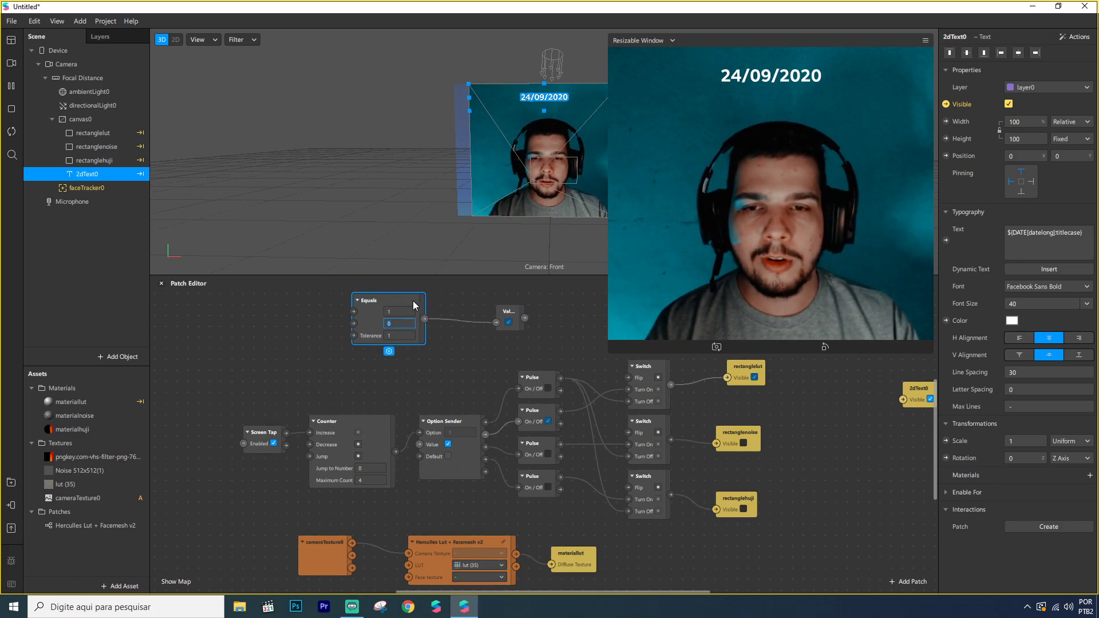
drag(405, 299, 427, 299)
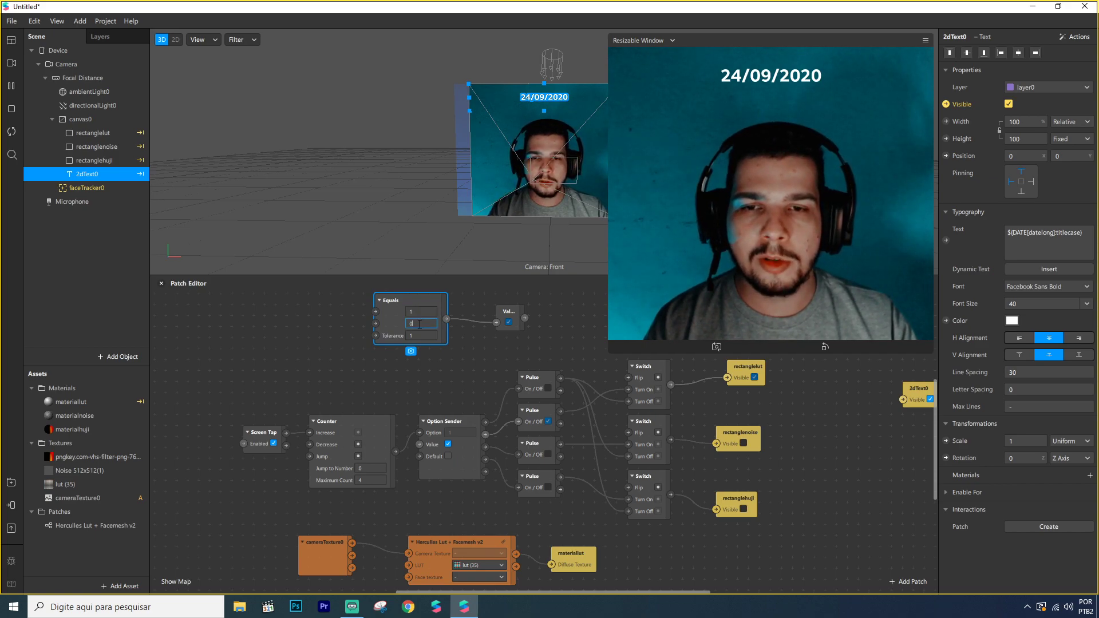
key(shift+Tab)
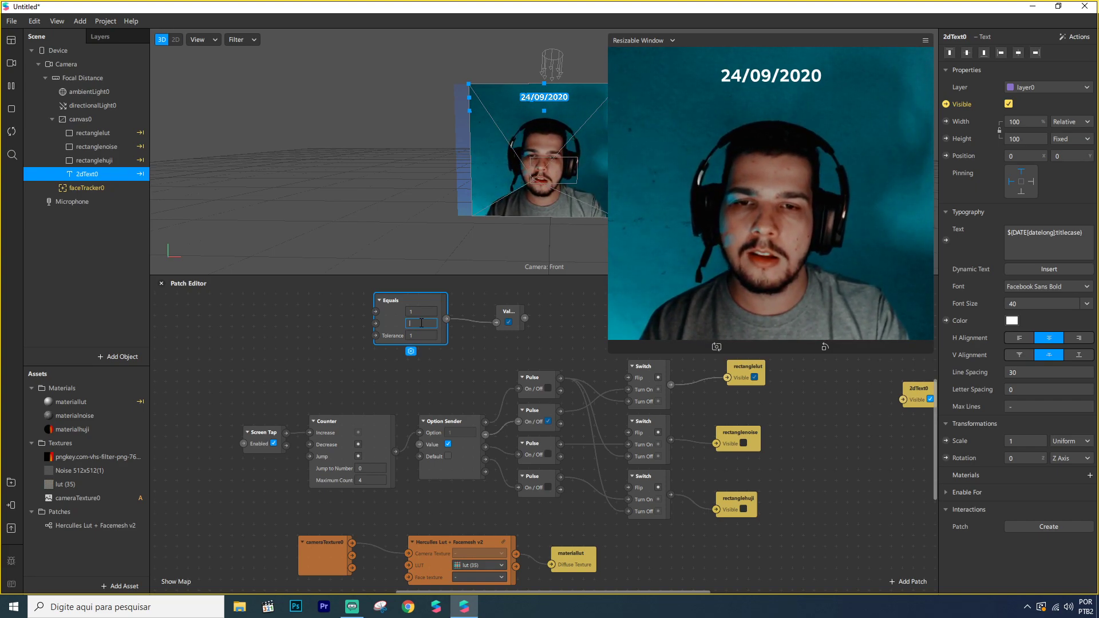
key(Return)
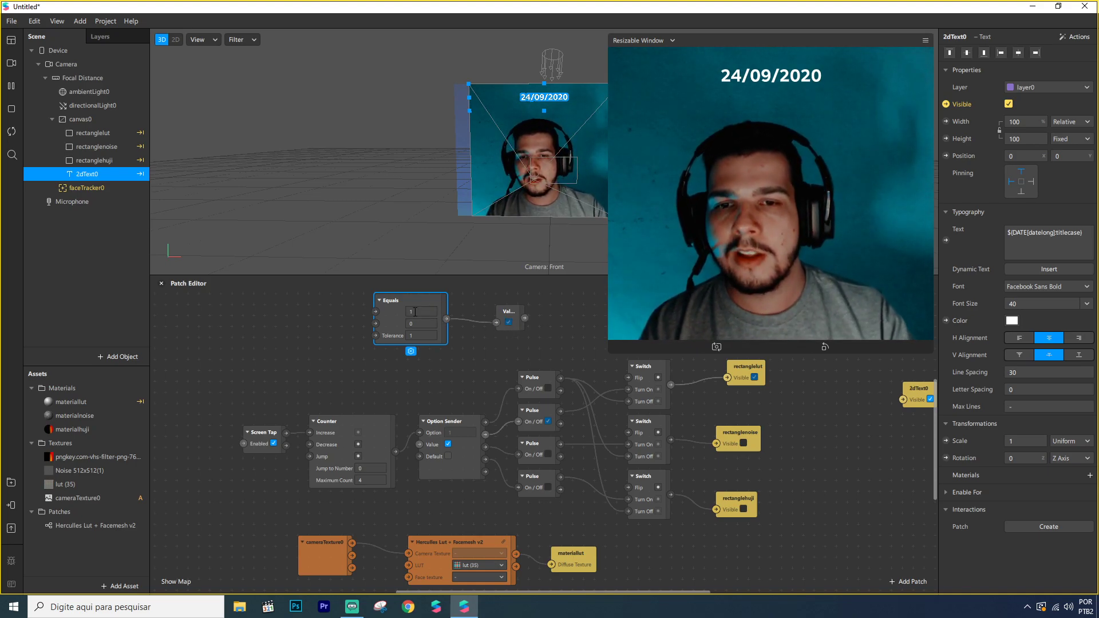
text(-)
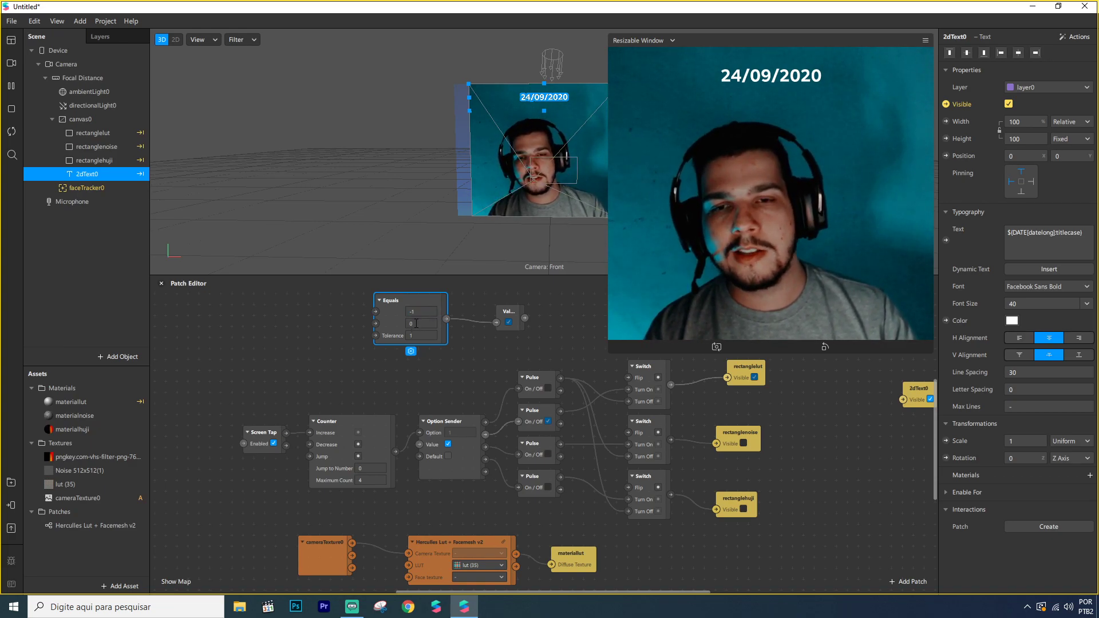
click(417, 324)
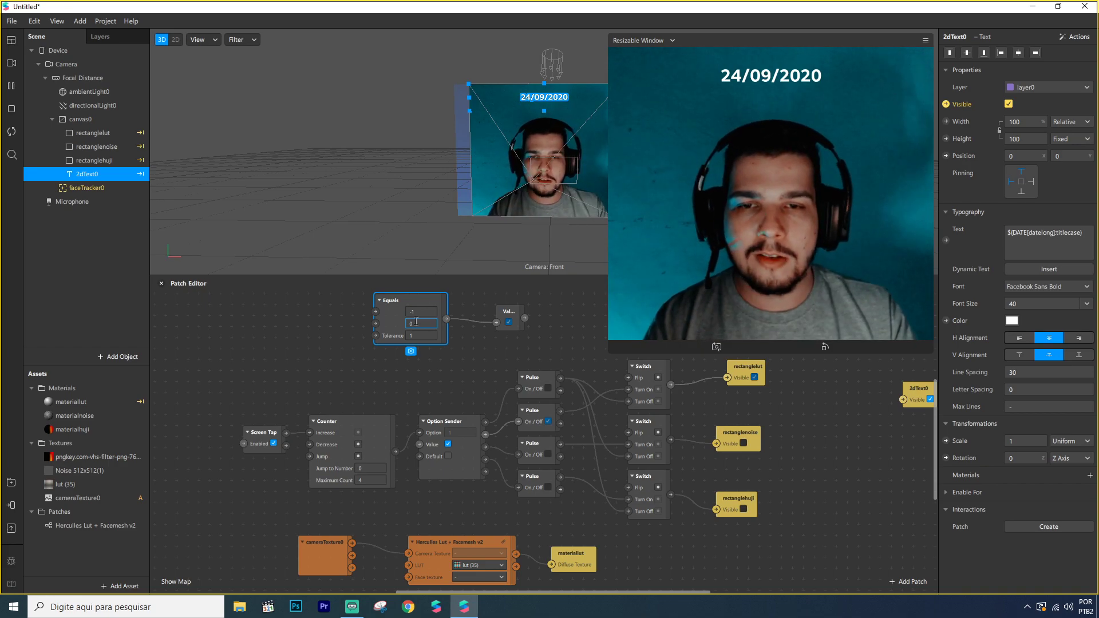
Delete the Equals patch and the Value patch.
click(394, 303)
key(Delete)
click(508, 312)
key(Delete)
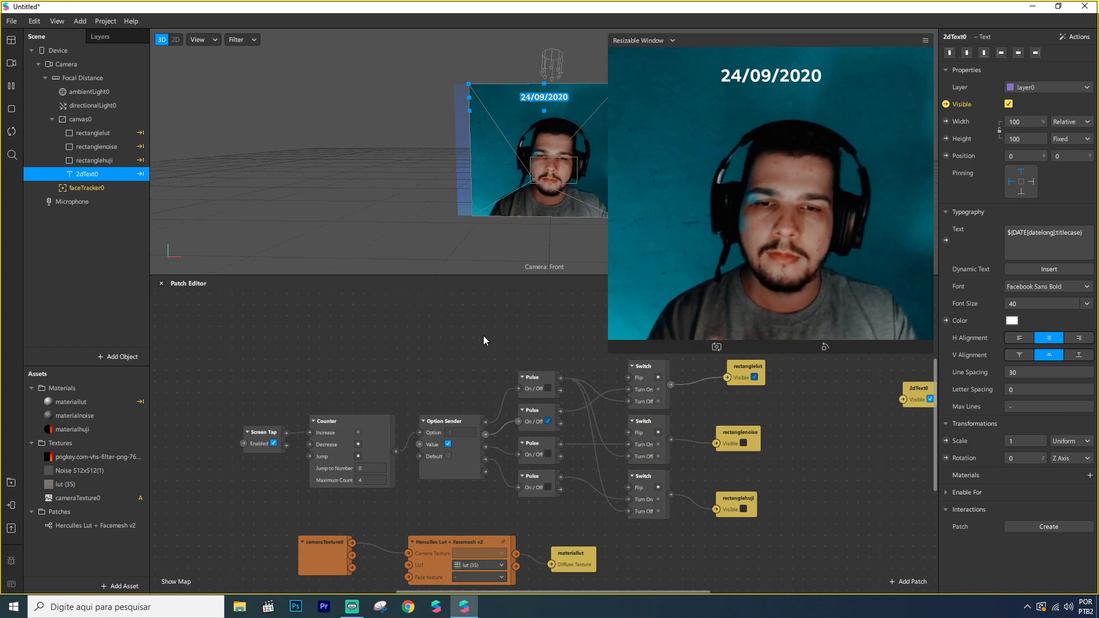
Move the Option Sender patch slightly up, then inspect its outputs and the Pulse and rectanglelut Switch patches.
drag(468, 419, 467, 386)
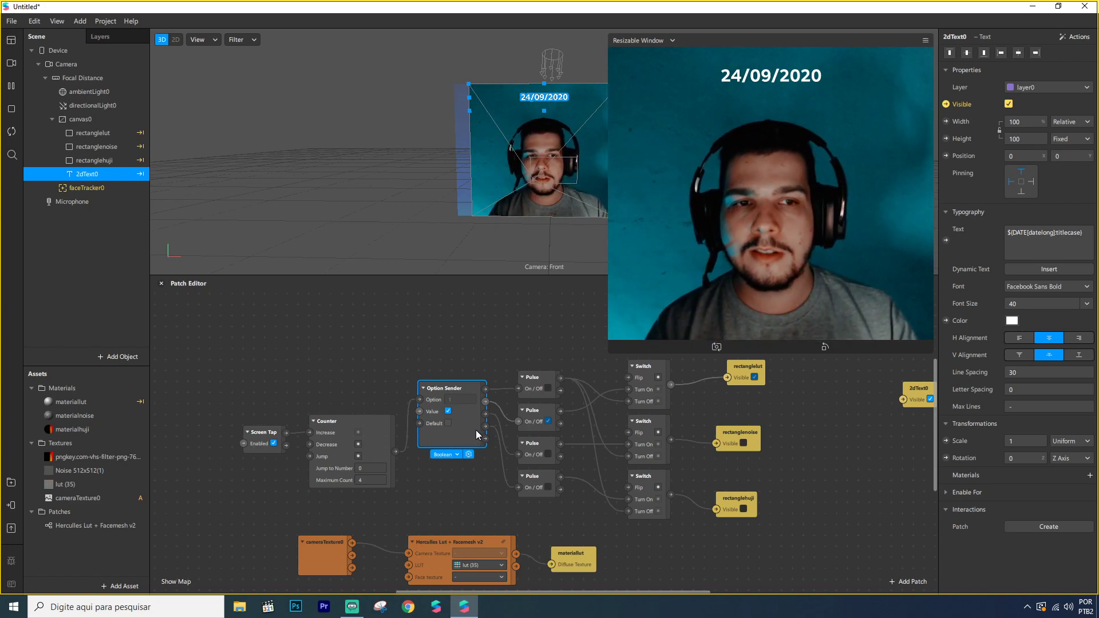
scroll(538, 403, up, 1)
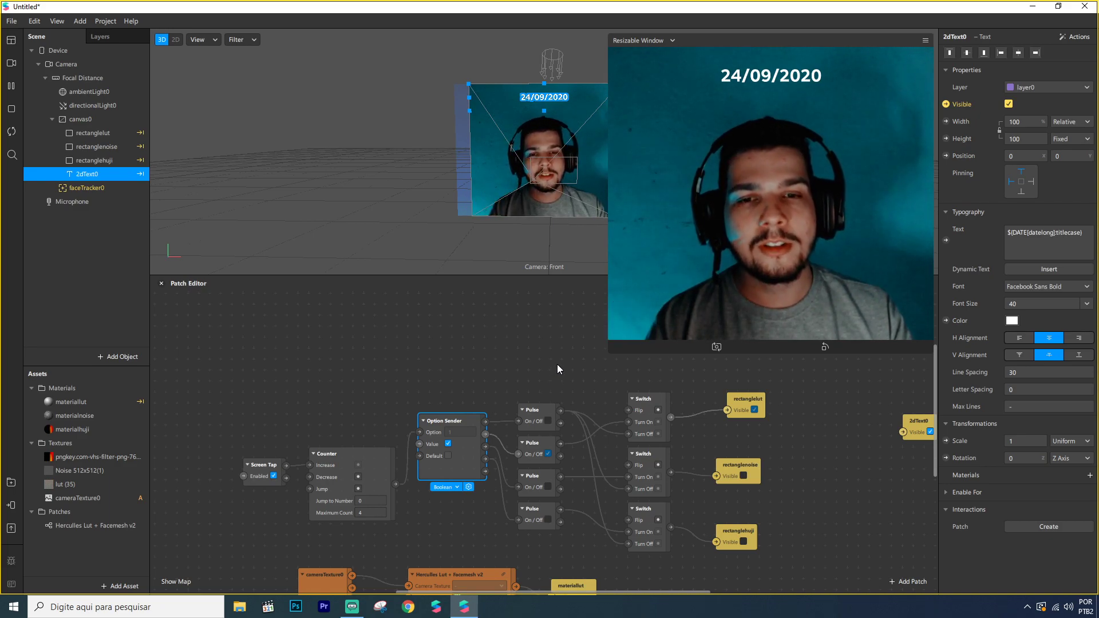
click(535, 450)
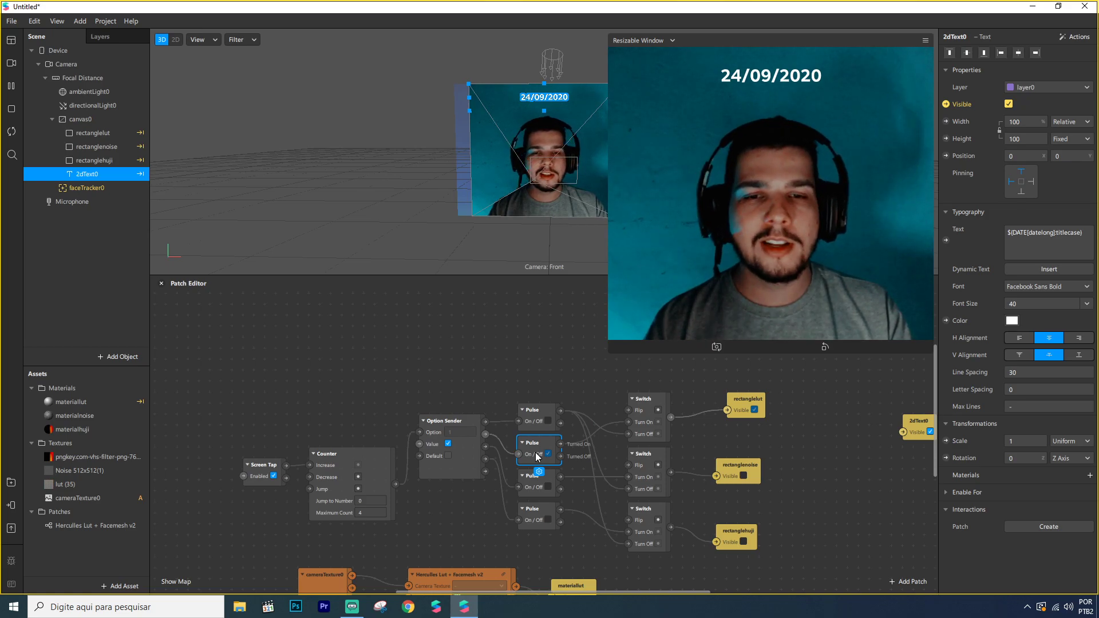
click(534, 482)
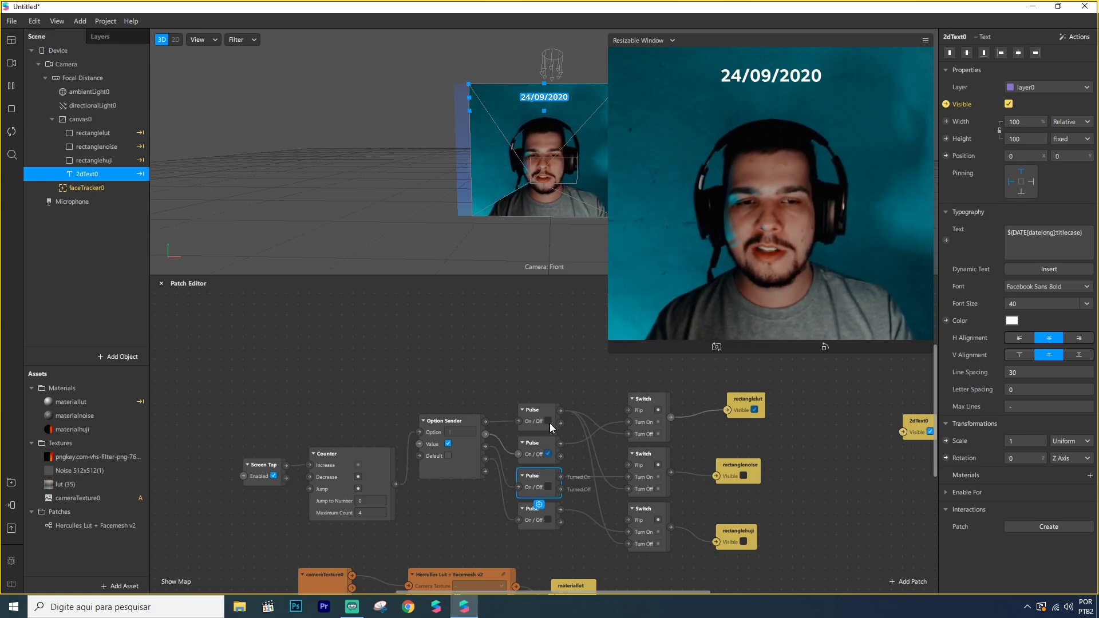
click(645, 399)
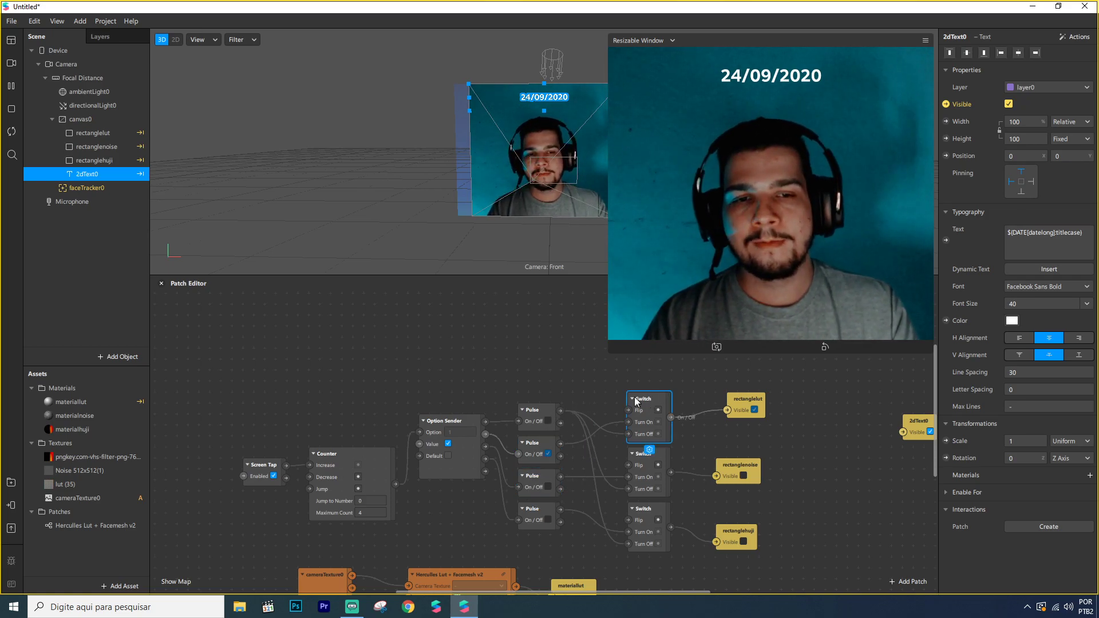
click(536, 420)
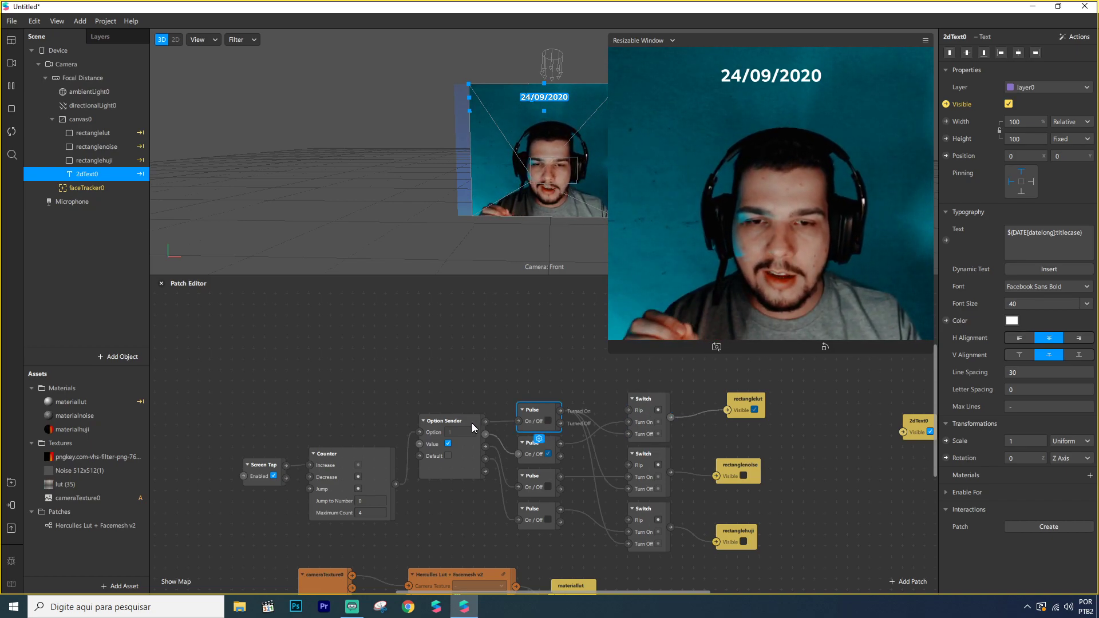
click(485, 428)
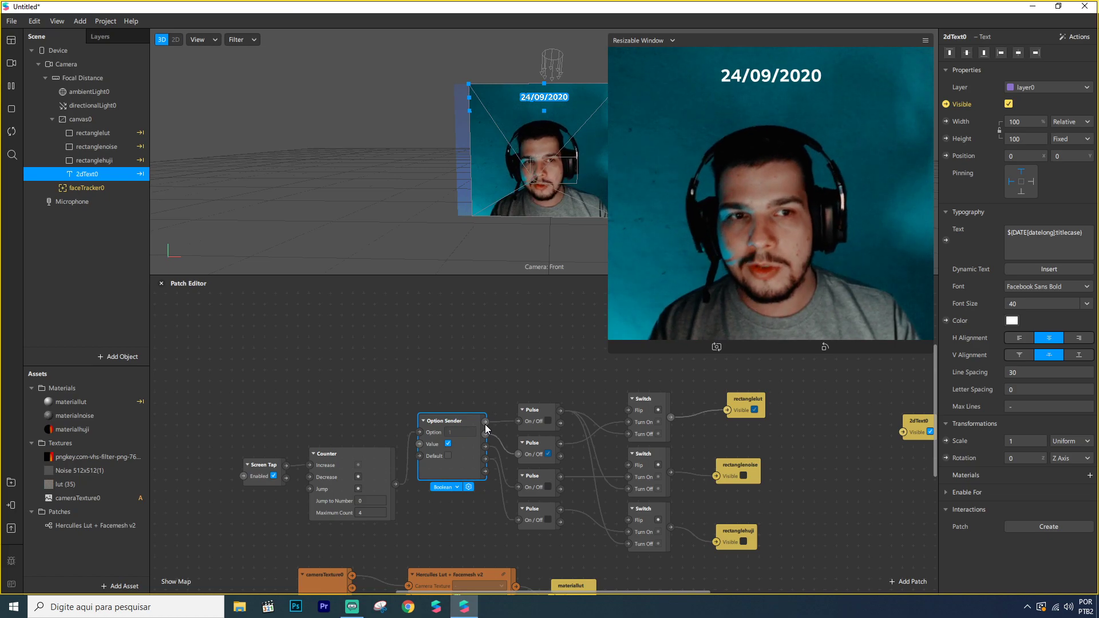
Try connecting the Option Sender's last output to the rectanglelut Switch's Flip input, and delete the Pulse patch inserted between them.
drag(652, 402, 539, 349)
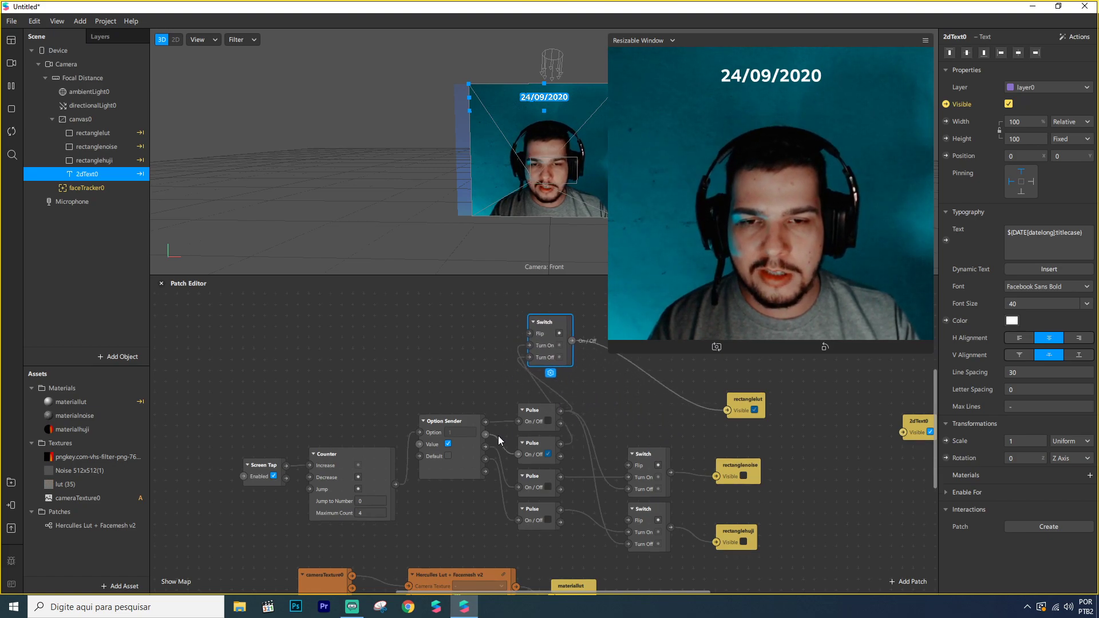
drag(484, 470, 528, 334)
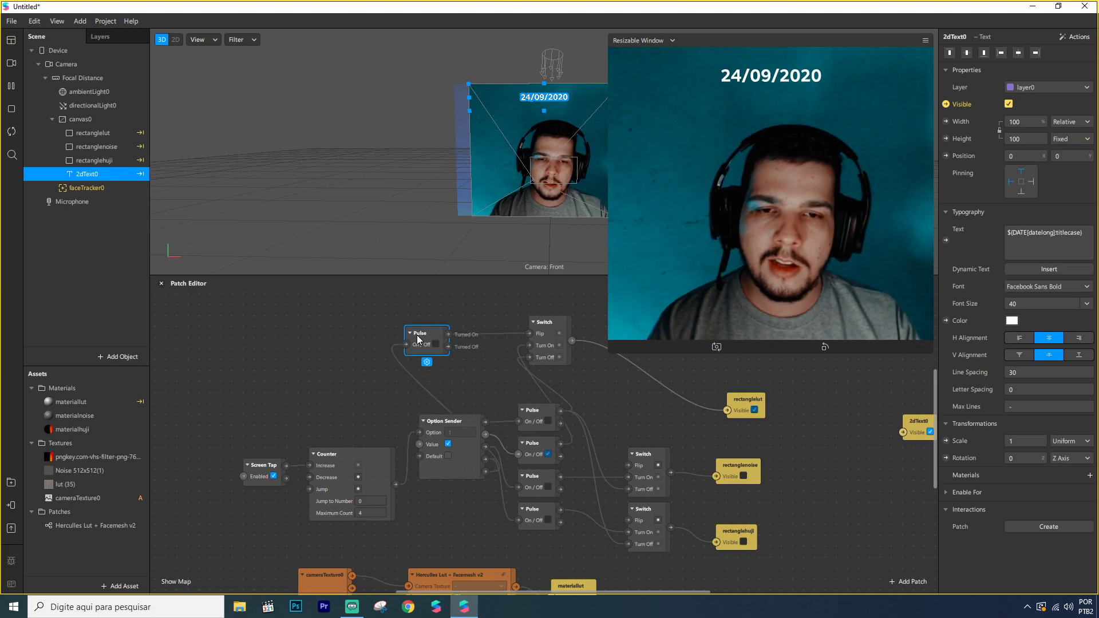
key(Delete)
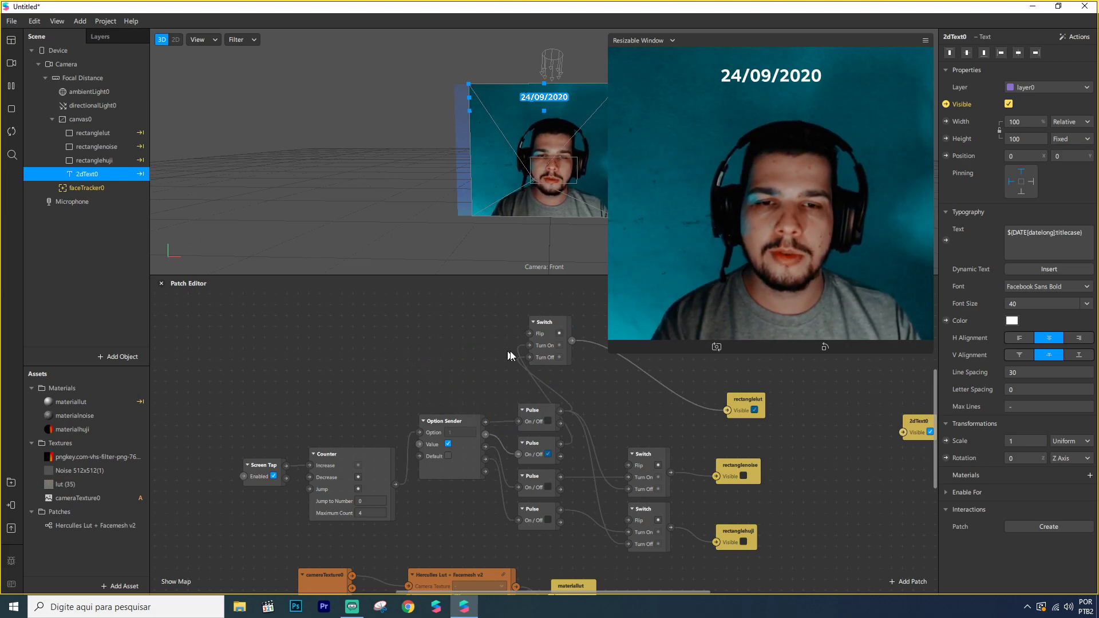
drag(547, 333, 646, 399)
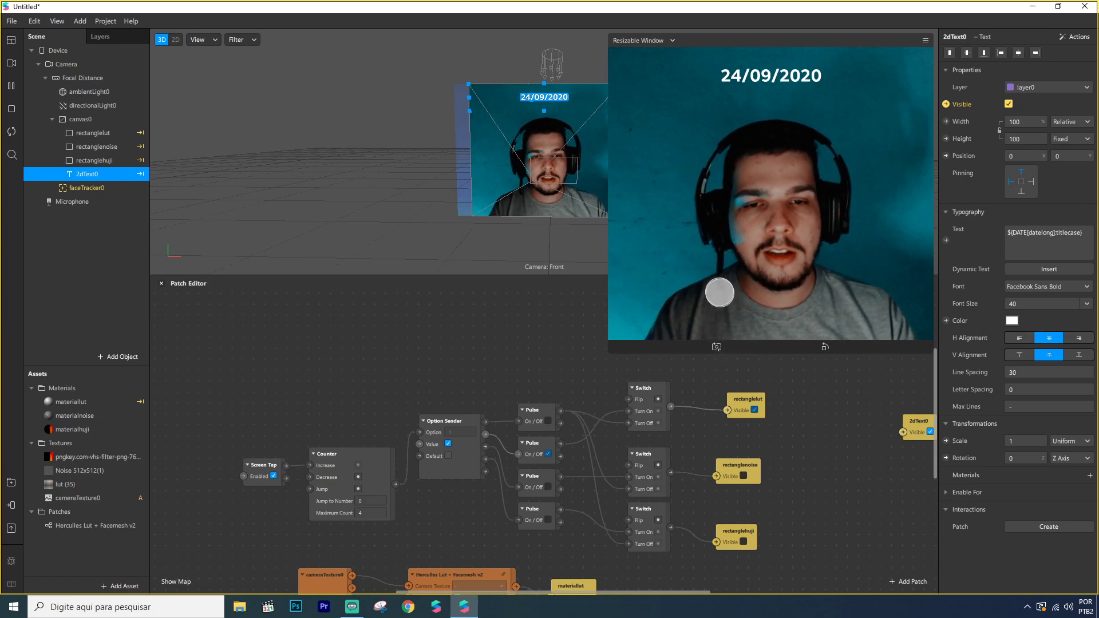
Trigger repeated screen taps in the preview to cycle through the overlay combinations while checking the rectanglelut Switch.
click(718, 262)
click(719, 271)
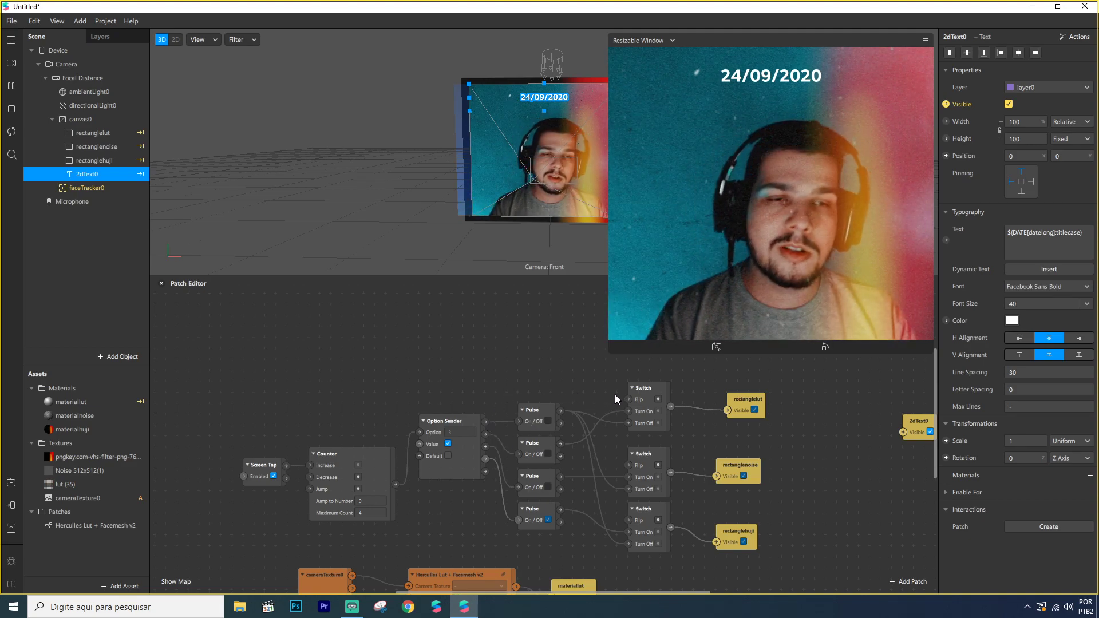
click(645, 394)
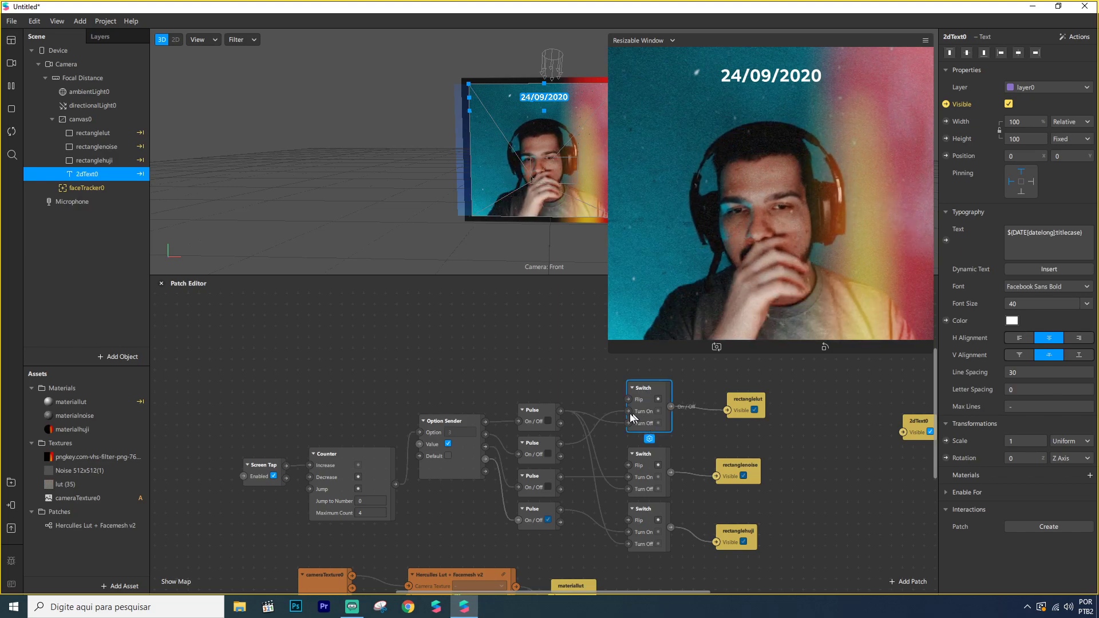
scroll(680, 410, down, 1)
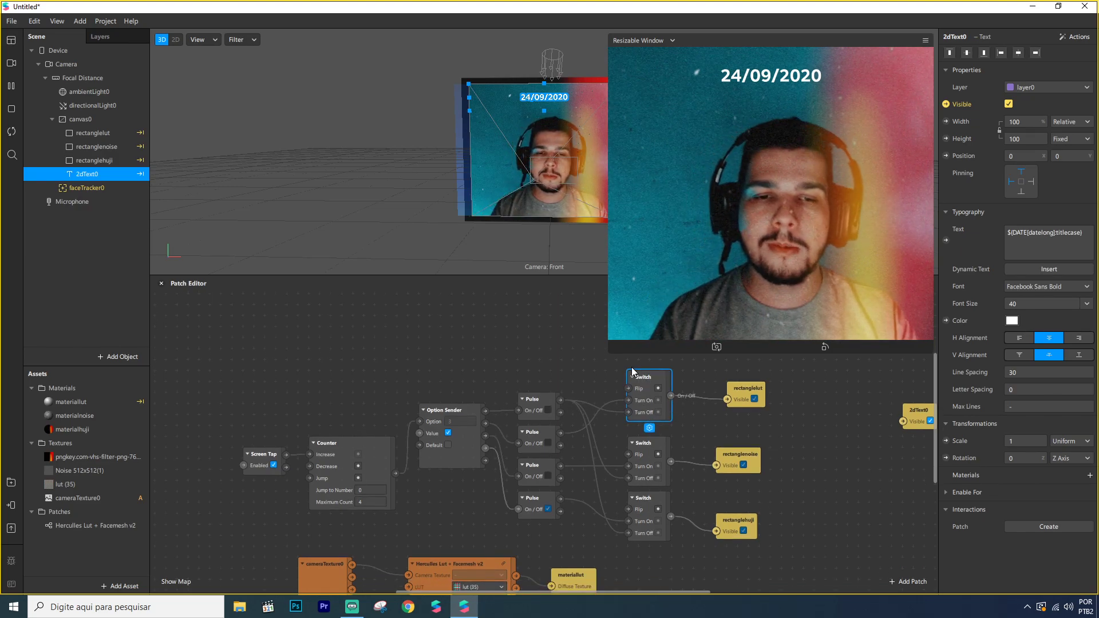
click(691, 266)
click(795, 245)
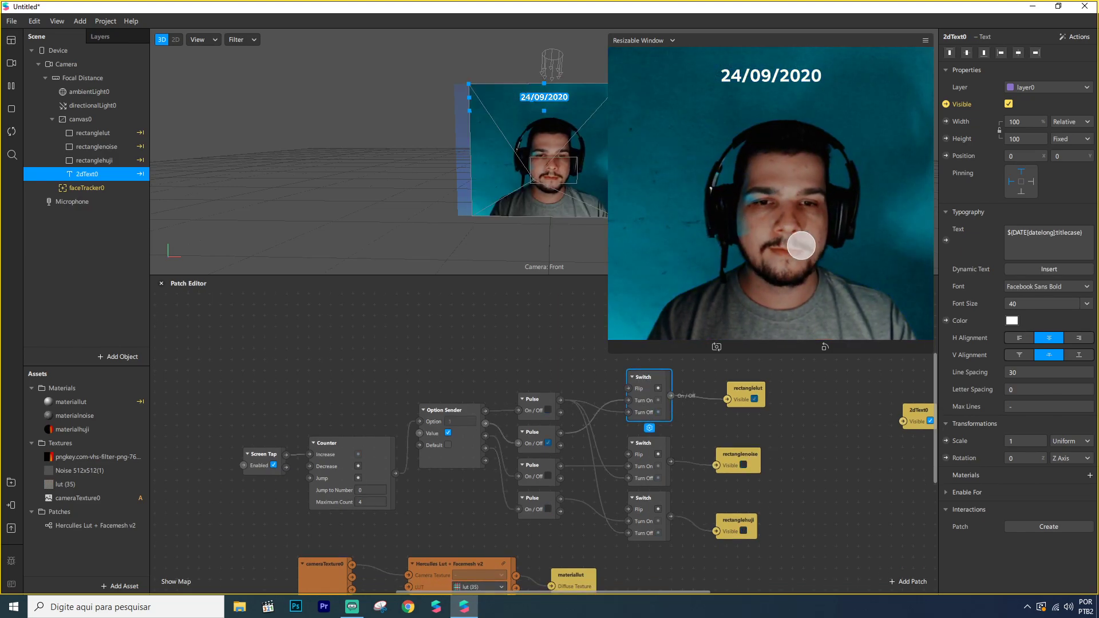
click(821, 237)
click(826, 236)
click(814, 246)
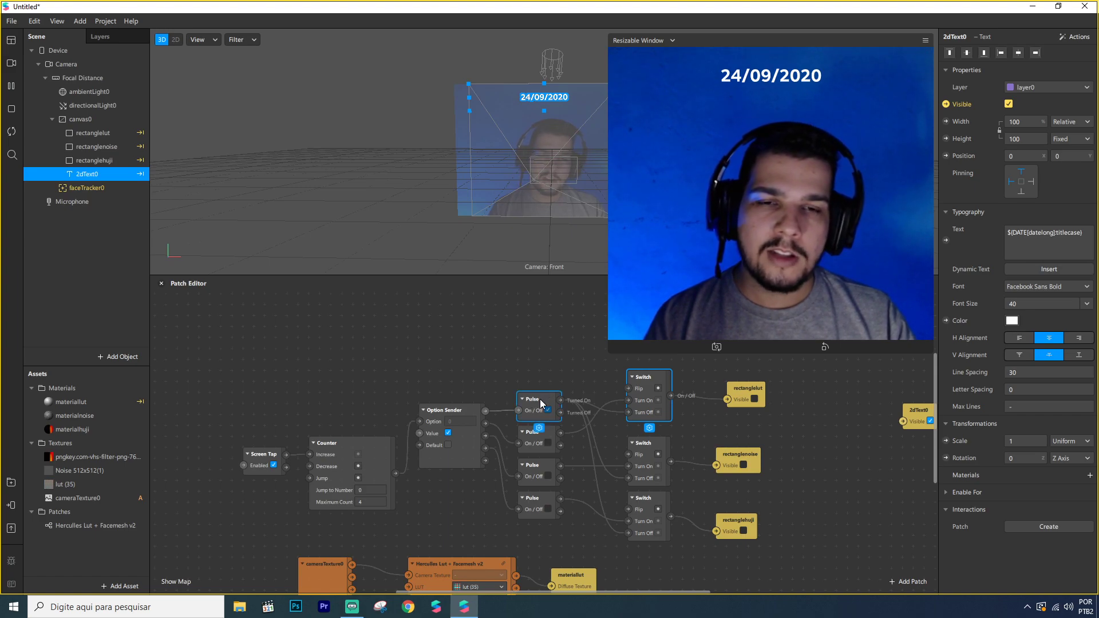
Move the first Pulse patch up and away from the other Pulse patches, and nudge the rectanglelut Switch slightly down.
mouse_move(541, 399)
mouse_down()
mouse_move(493, 352)
mouse_move(540, 380)
mouse_move(467, 330)
mouse_move(534, 386)
mouse_up()
scroll(535, 390, up, 1)
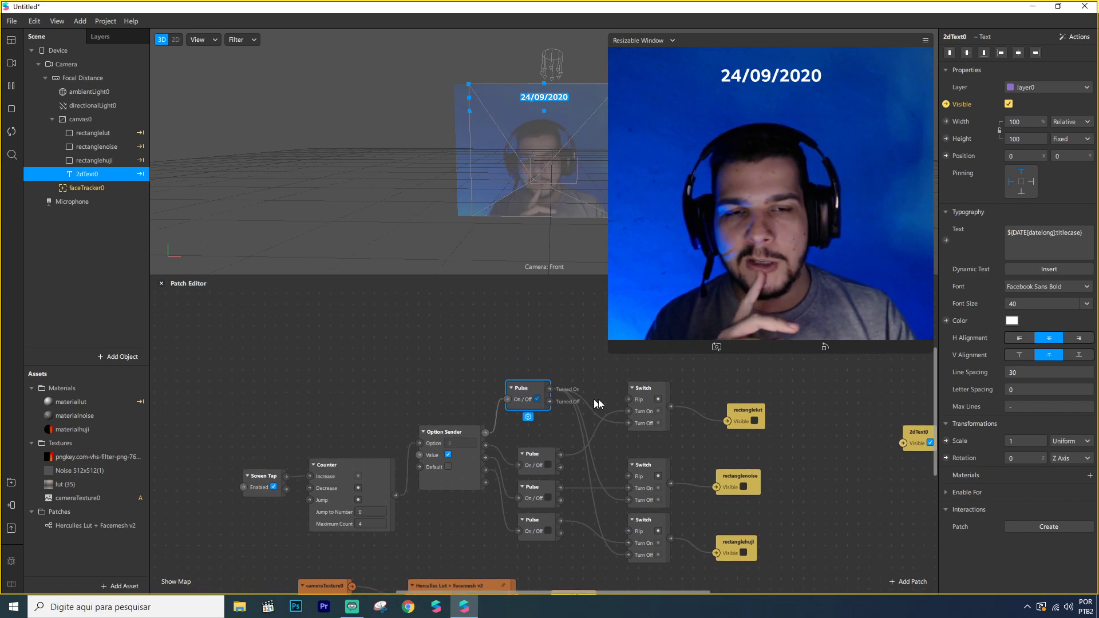
scroll(646, 420, down, 2)
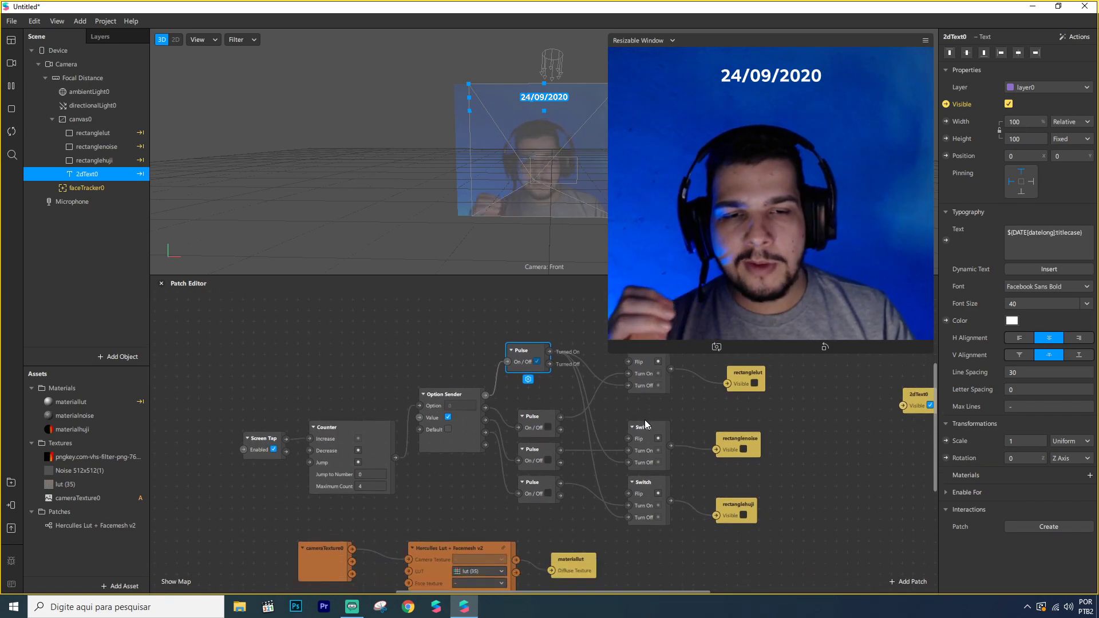
scroll(649, 437, up, 4)
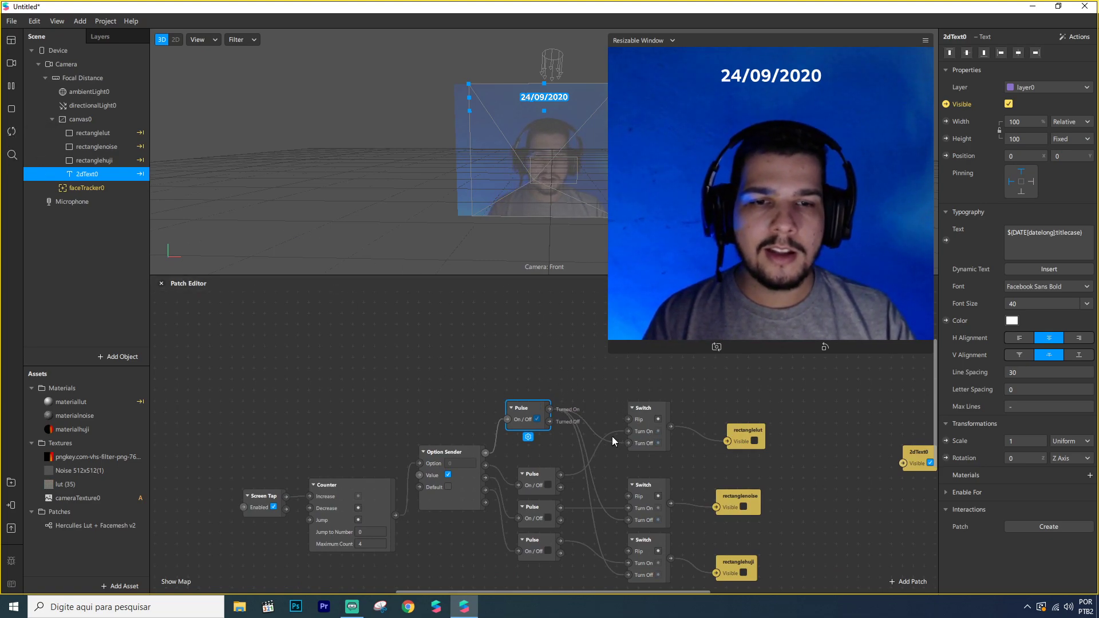
scroll(657, 437, down, 1)
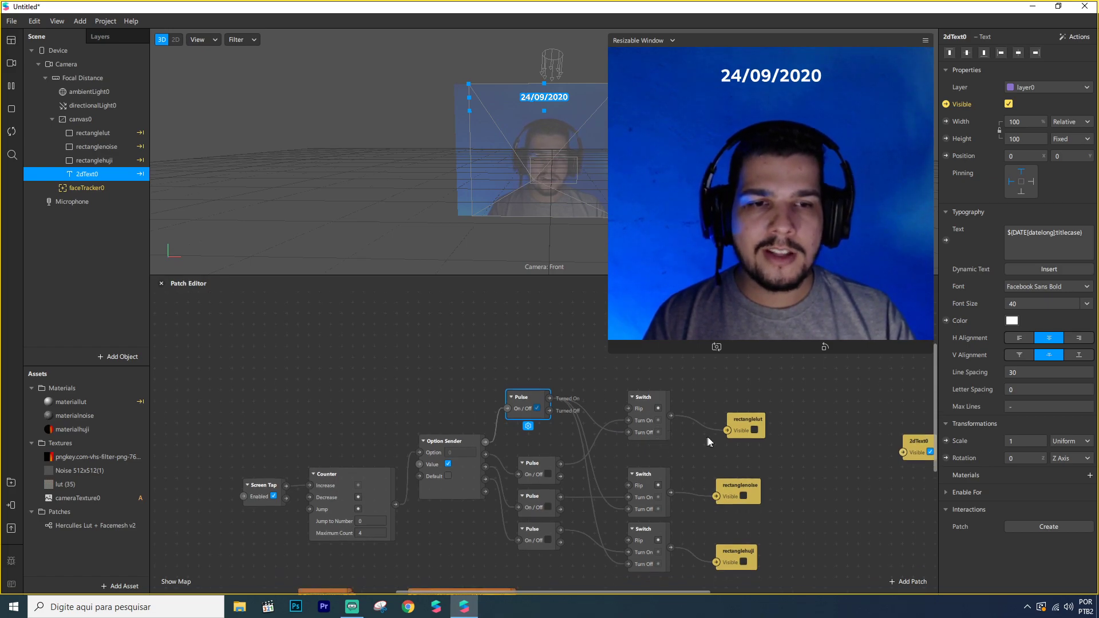
scroll(686, 466, down, 3)
scroll(657, 449, up, 3)
drag(650, 398, 657, 406)
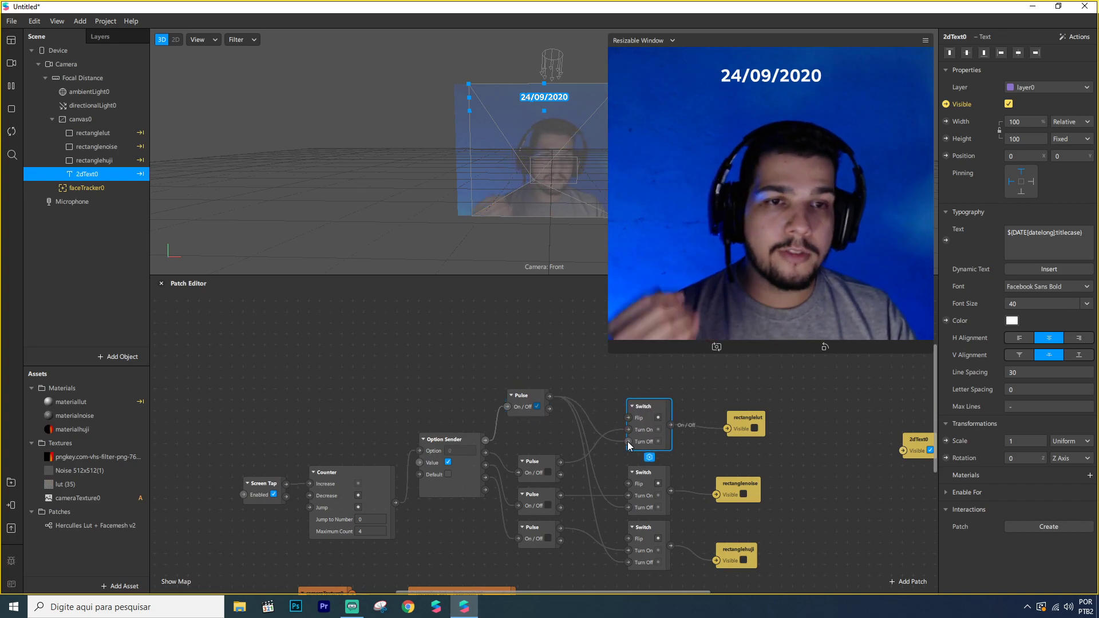
mouse_move(745, 429)
mouse_down()
mouse_move(745, 417)
mouse_move(746, 428)
mouse_up()
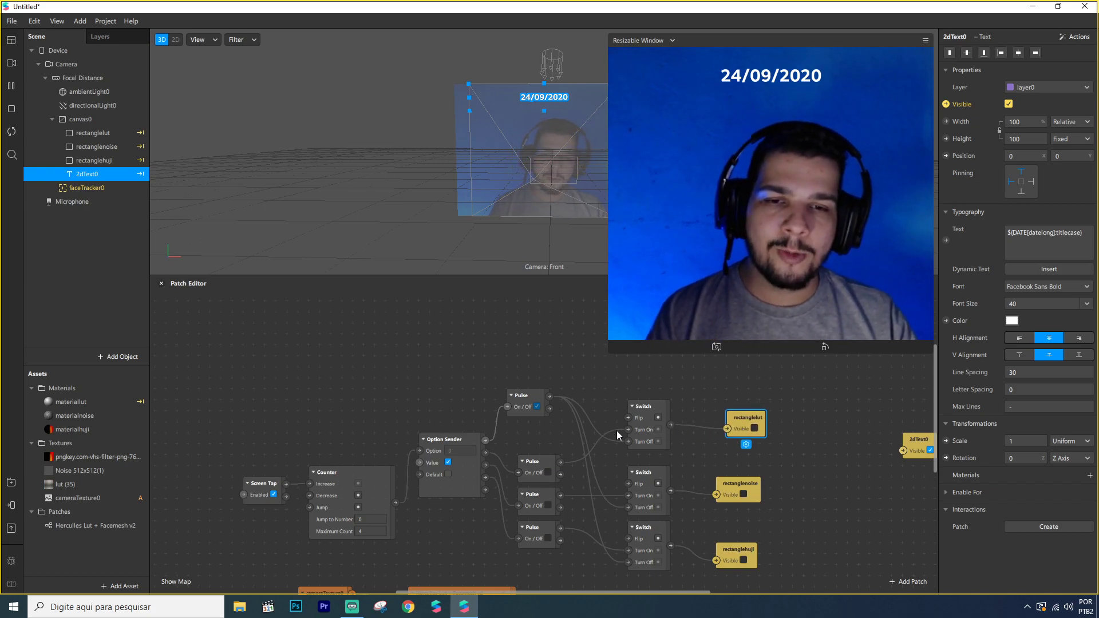
Align the second Pulse patch under the first while tapping the preview screen through each overlay state.
click(705, 255)
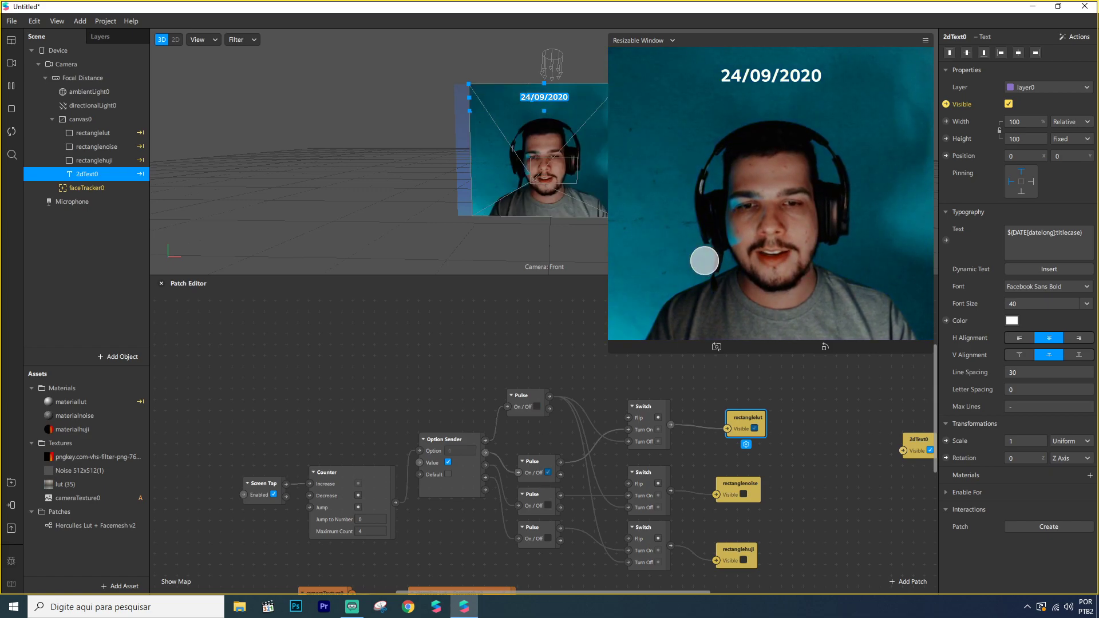
drag(535, 466, 538, 455)
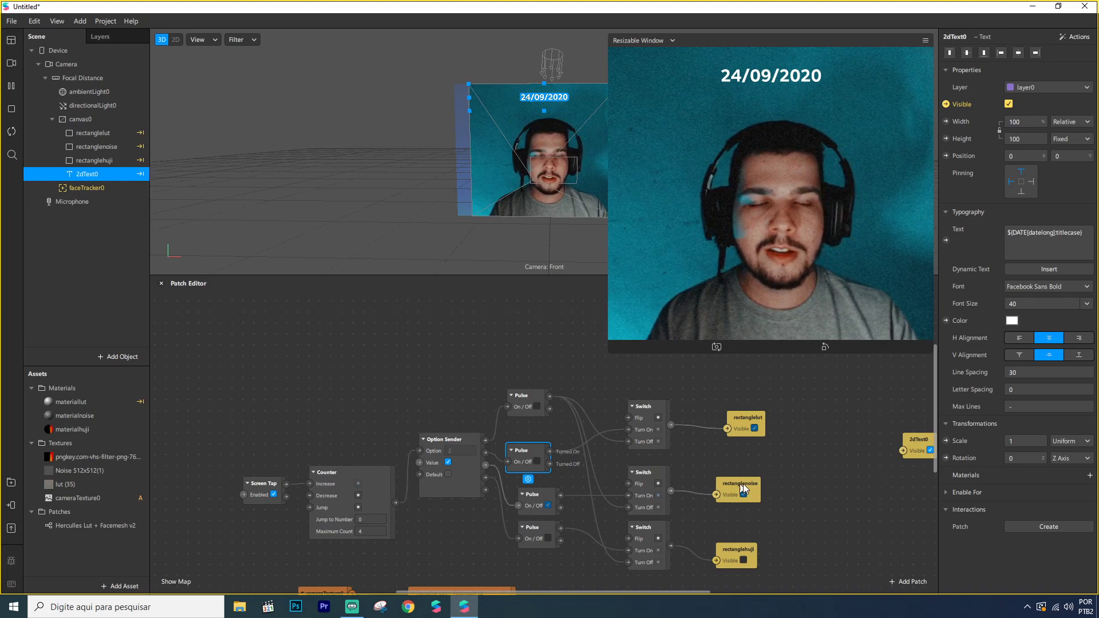
click(749, 233)
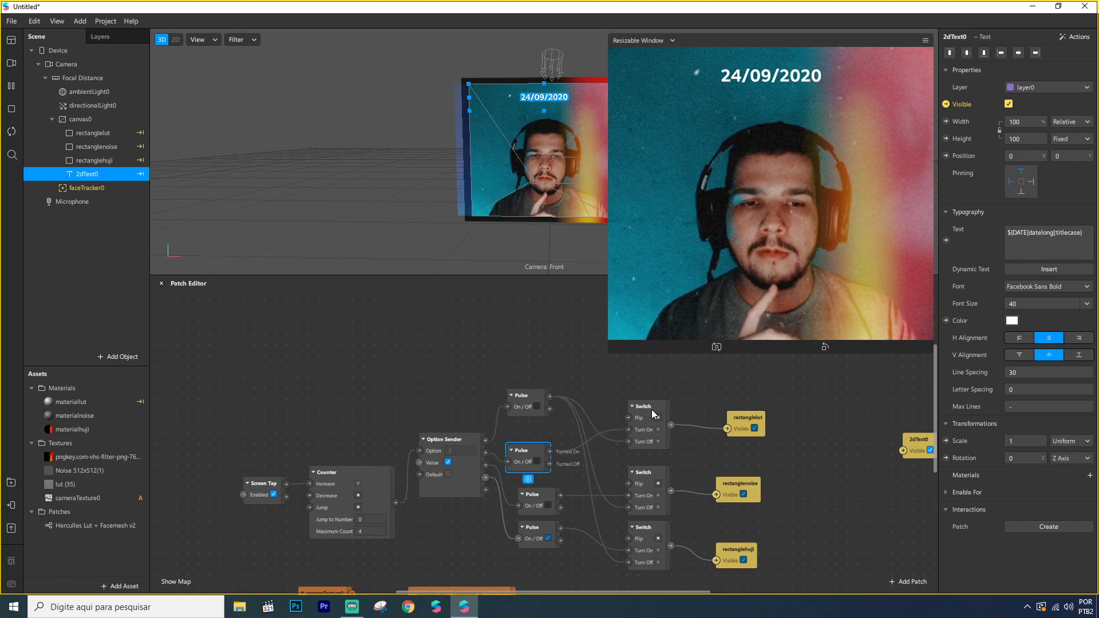
click(523, 398)
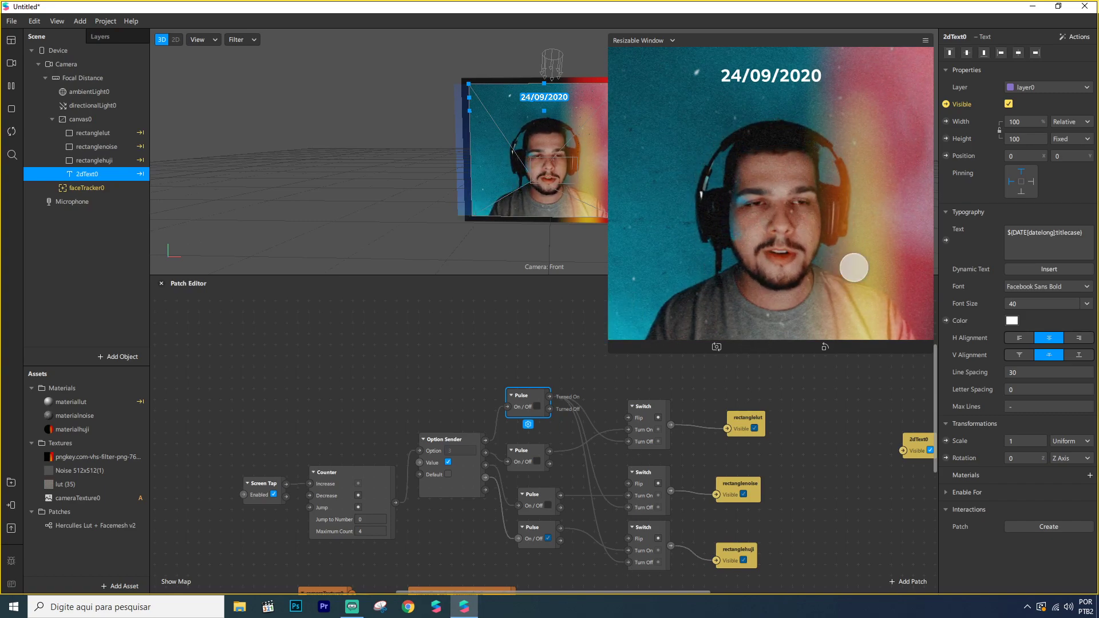
click(861, 244)
Add an Or patch in the free area between the rectanglelut and 2dText0 patches.
scroll(624, 411, down, 1)
scroll(623, 413, up, 2)
scroll(623, 413, down, 2)
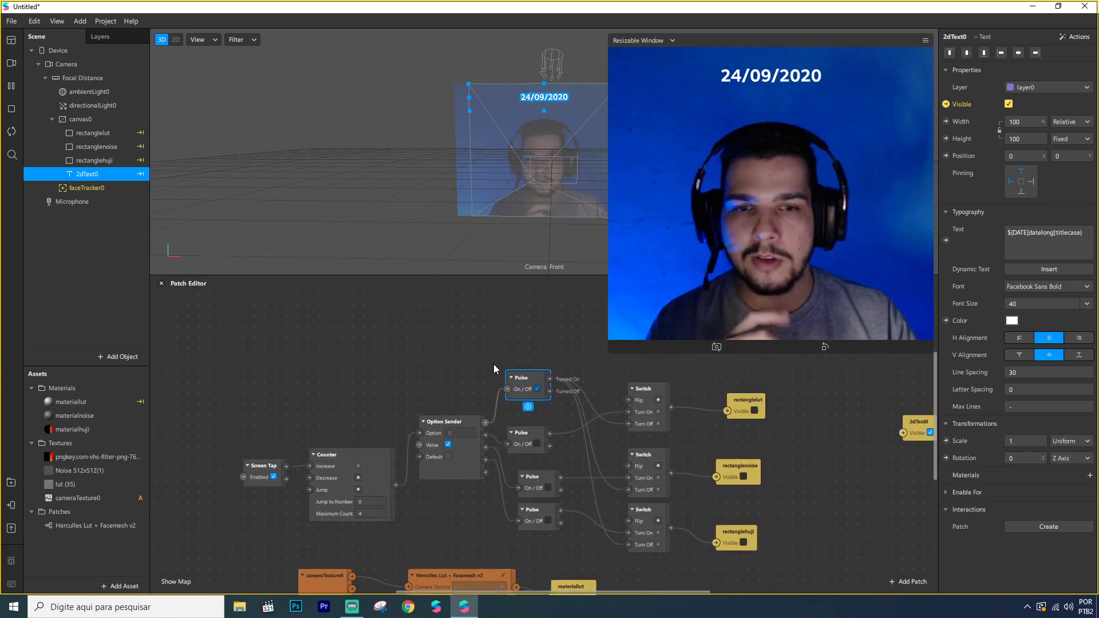
drag(565, 591, 630, 589)
click(752, 439)
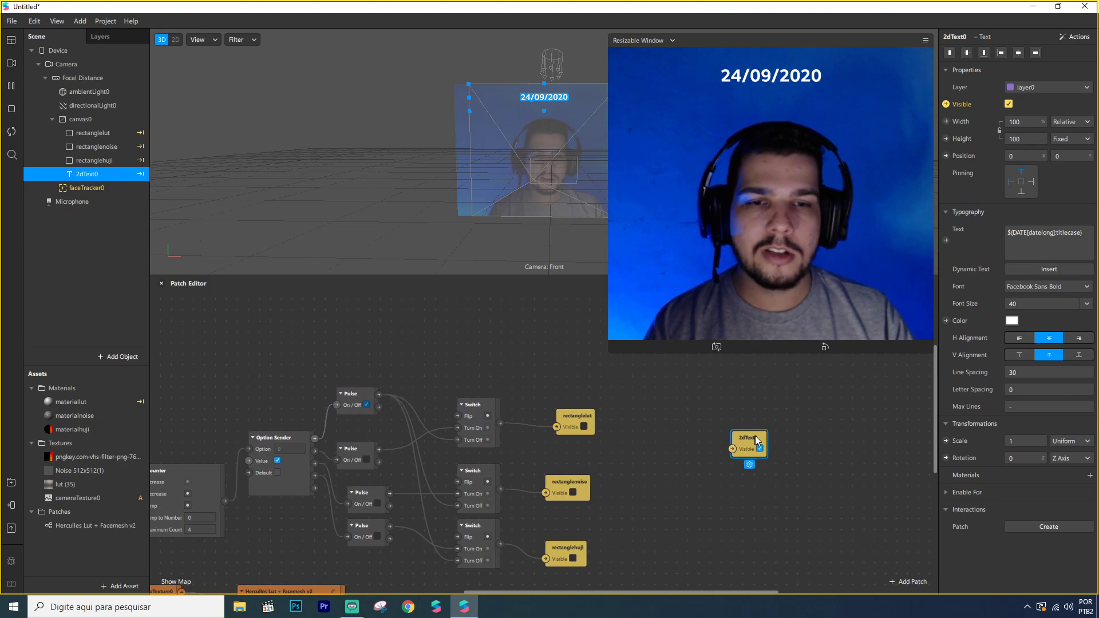
scroll(601, 424, down, 1)
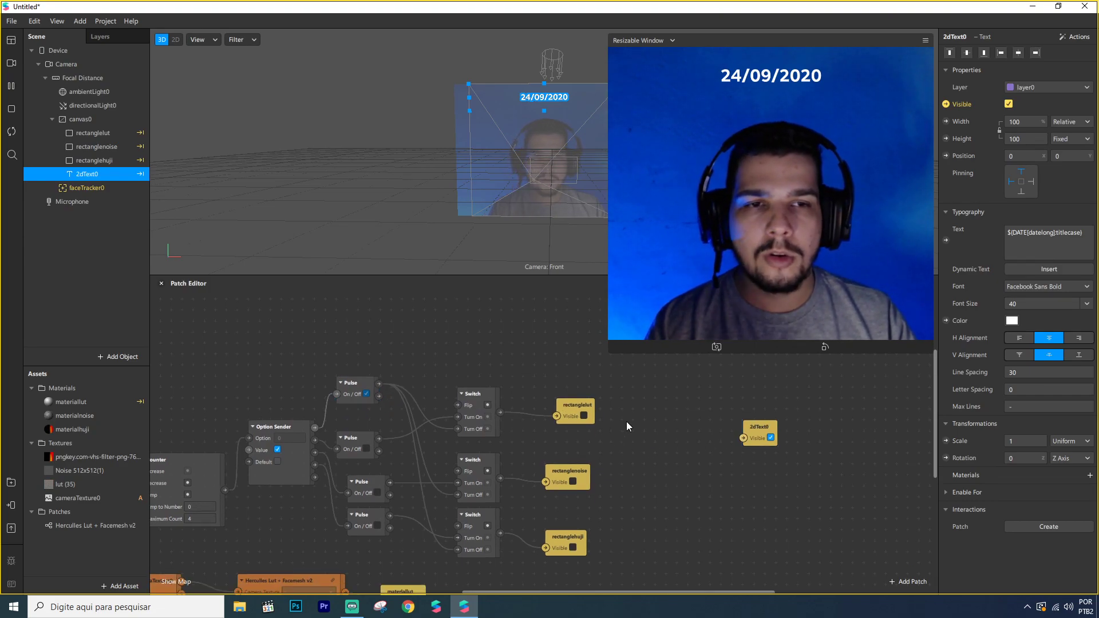
double_click(660, 454)
text(or)
key(Return)
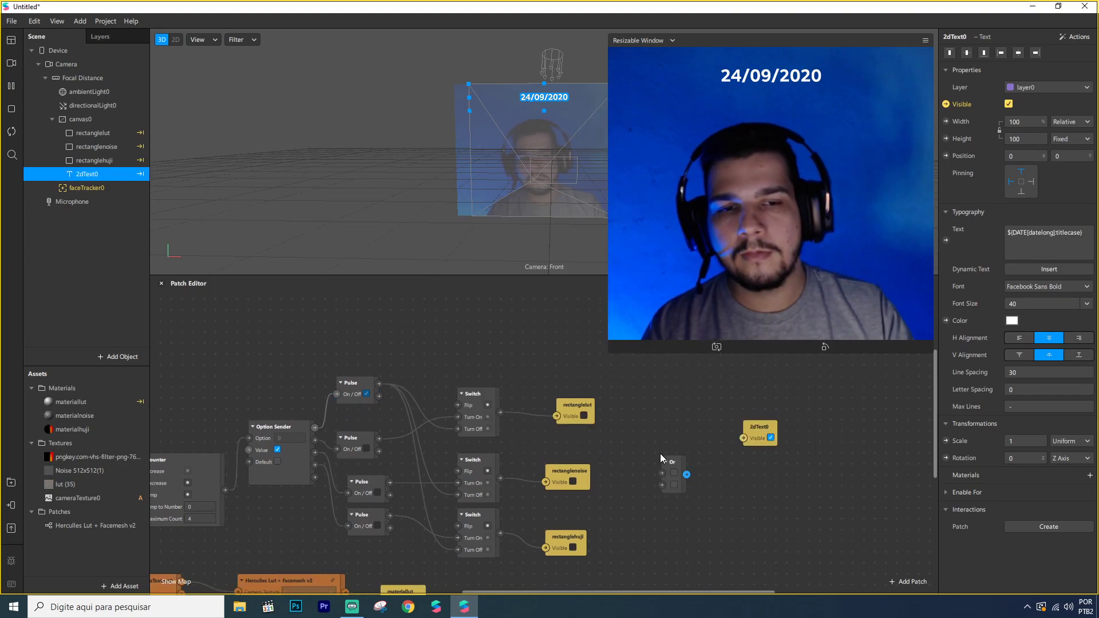
scroll(661, 424, down, 6)
scroll(685, 438, up, 6)
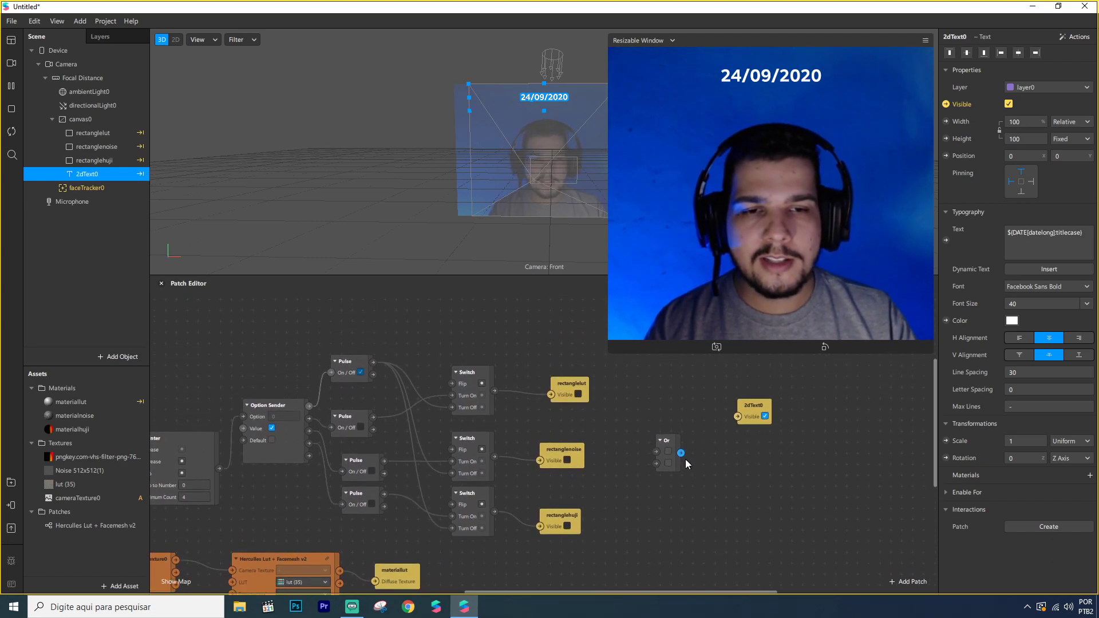
drag(671, 462, 664, 415)
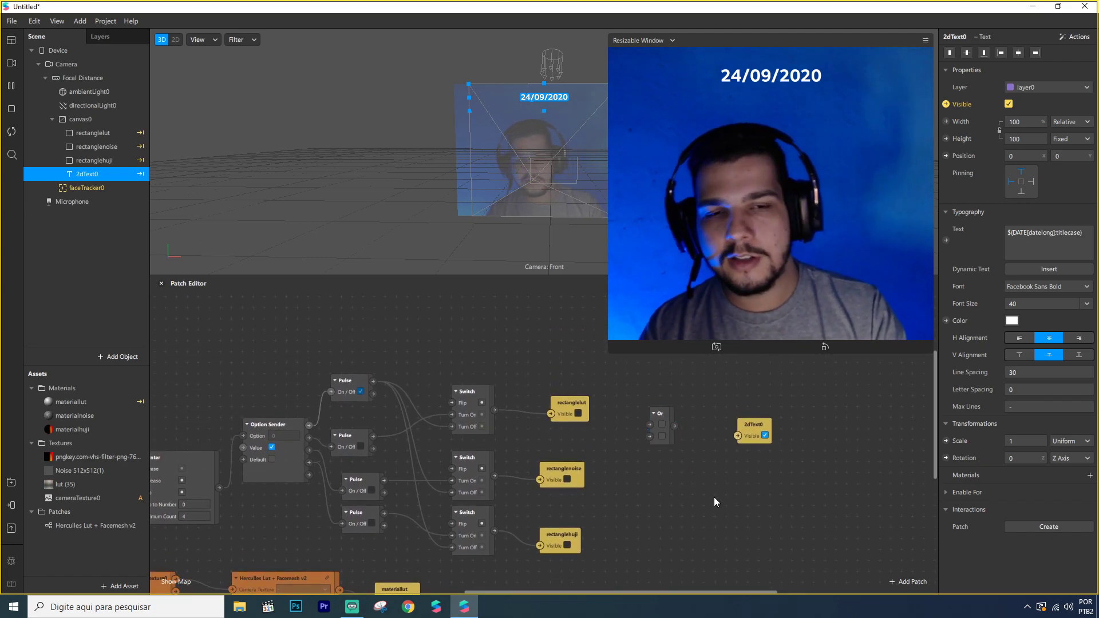
Add an And patch and place it directly below the Or patch.
double_click(676, 498)
text(and)
key(Return)
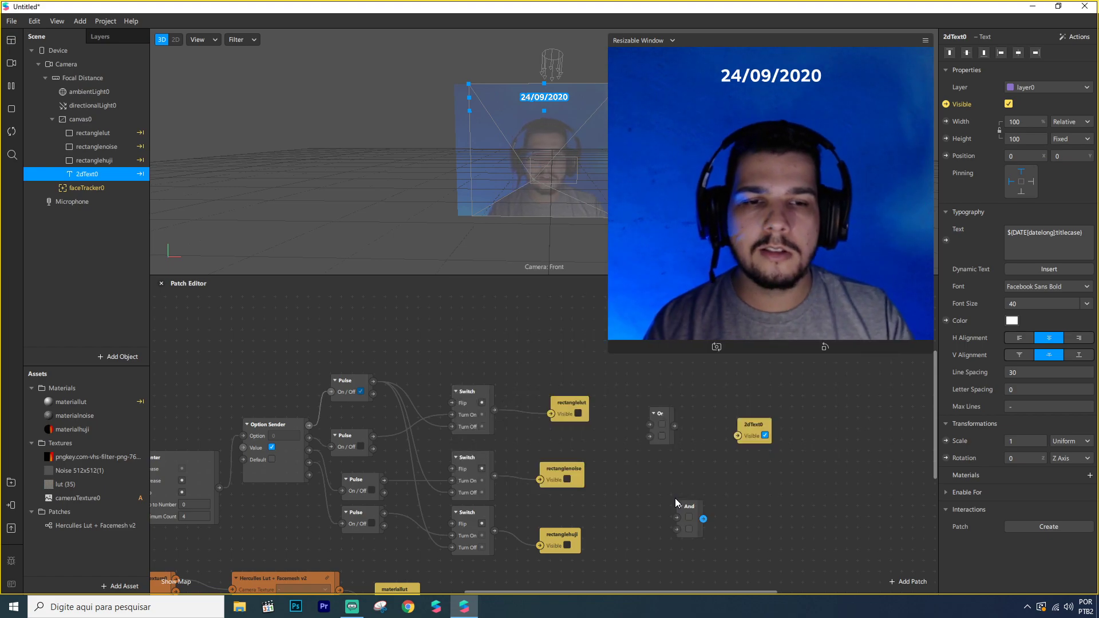
drag(688, 508, 660, 470)
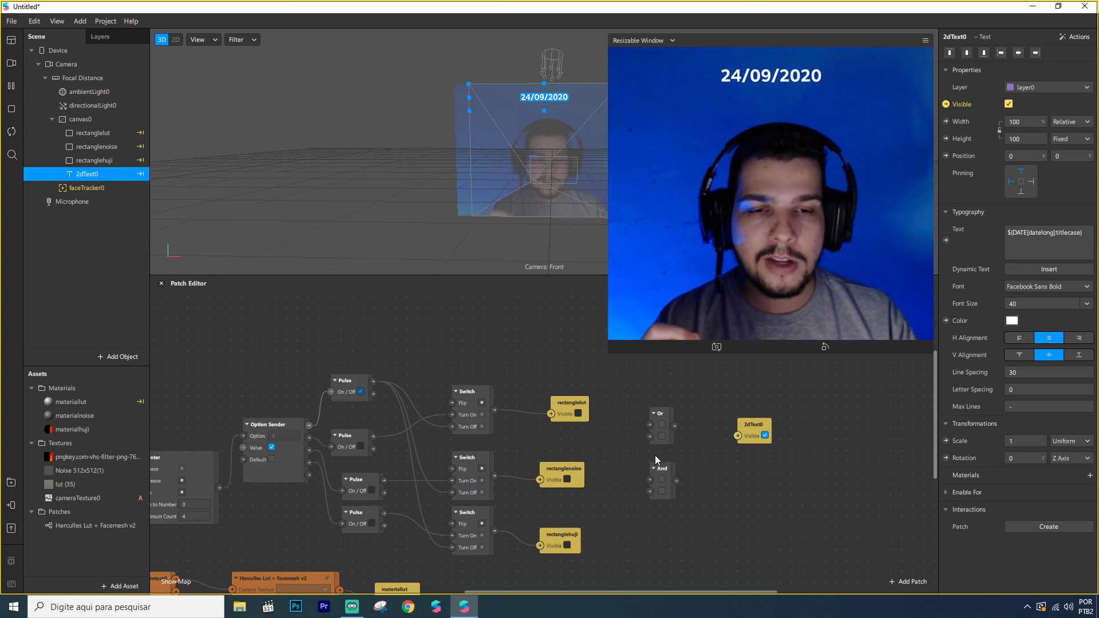
Connect the Option Sender's second and fourth outputs to the Or patch, and its output to the 2dText0 visibility patch.
click(287, 456)
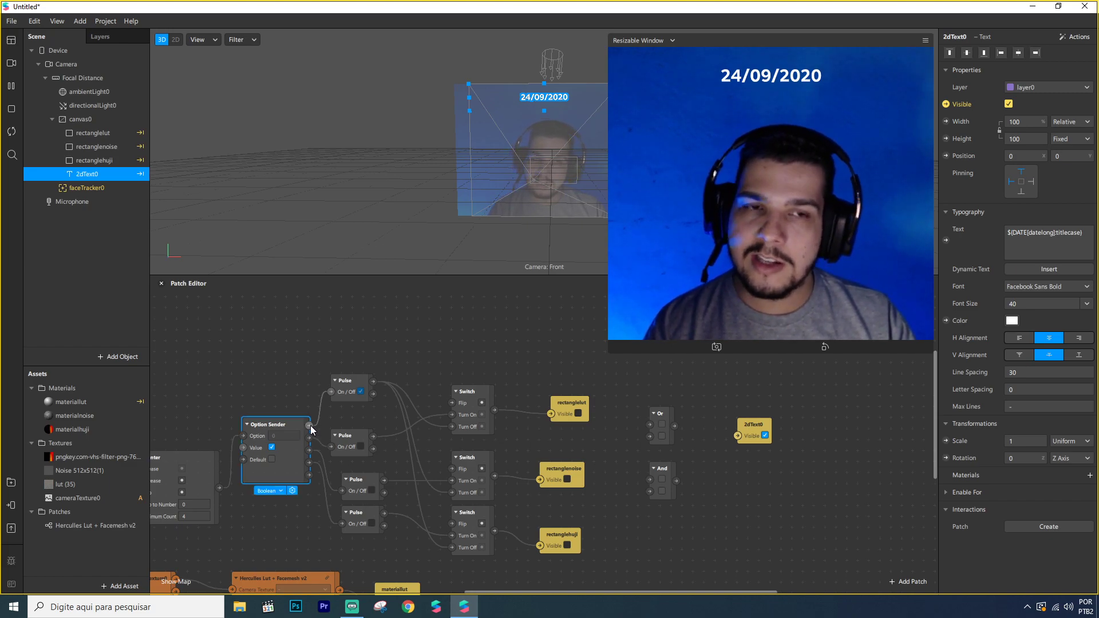
drag(309, 439, 372, 426)
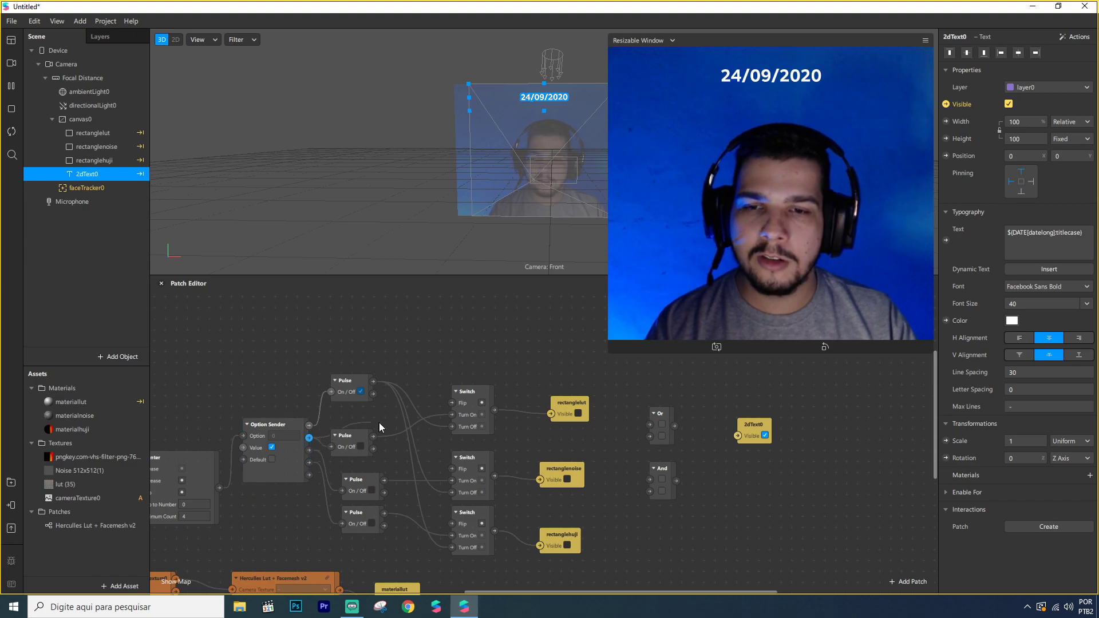
drag(632, 437, 648, 424)
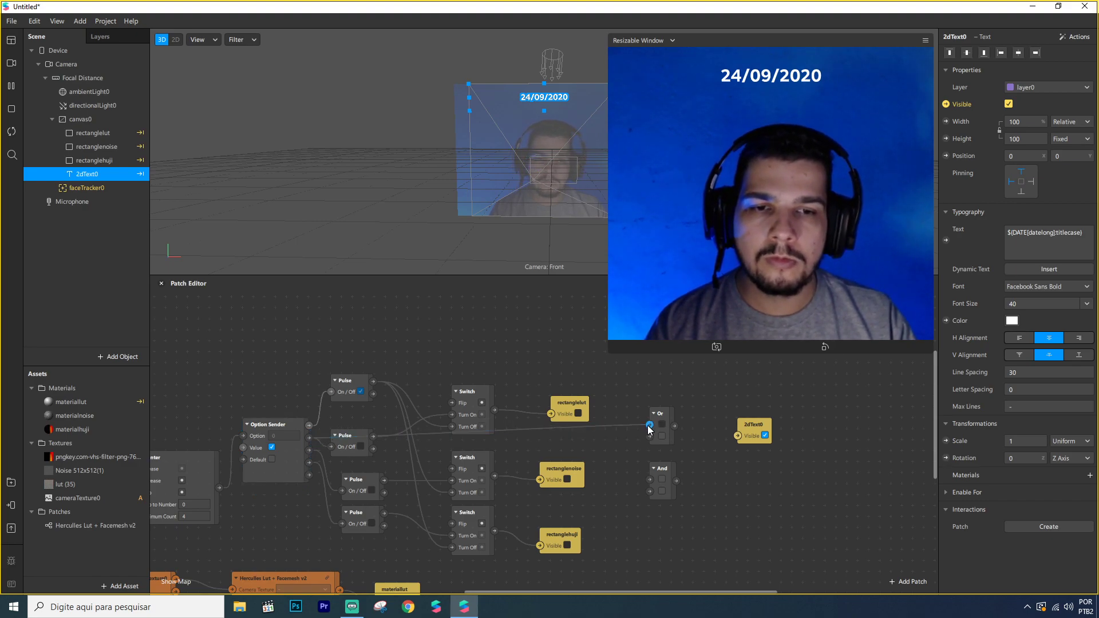
click(294, 459)
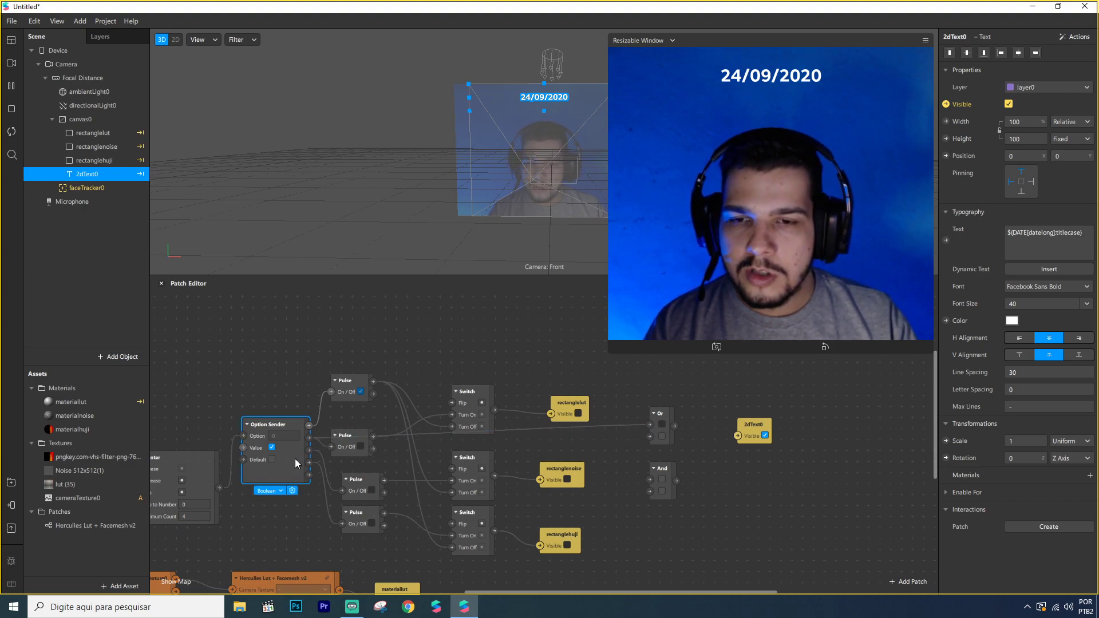
drag(309, 465, 739, 400)
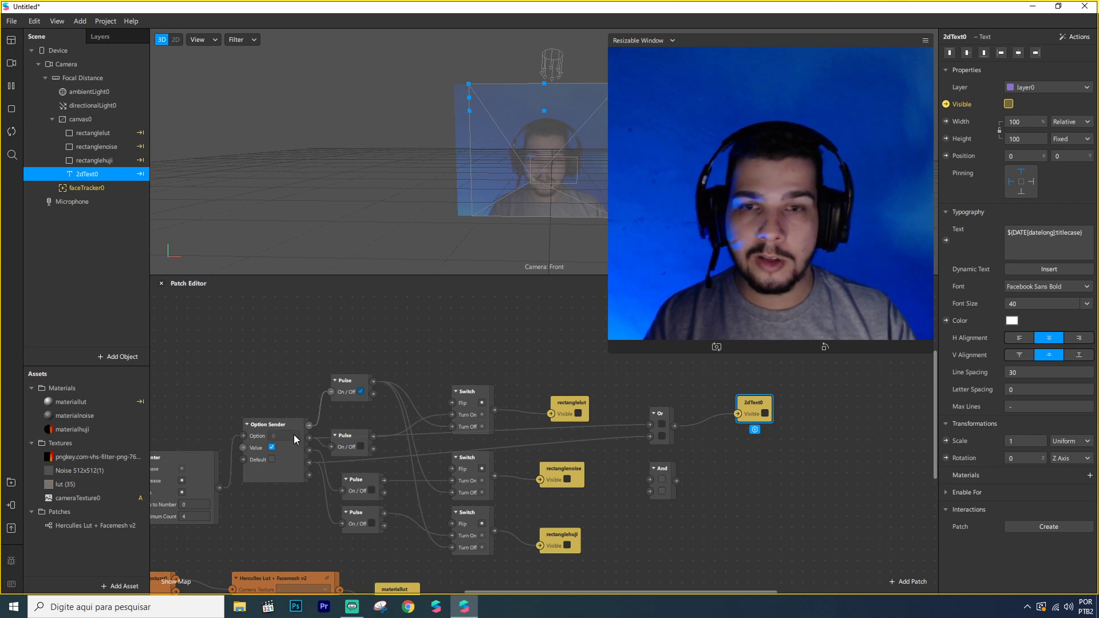
Tap the preview screen through all overlay states to test the date text's Or-driven visibility.
click(793, 232)
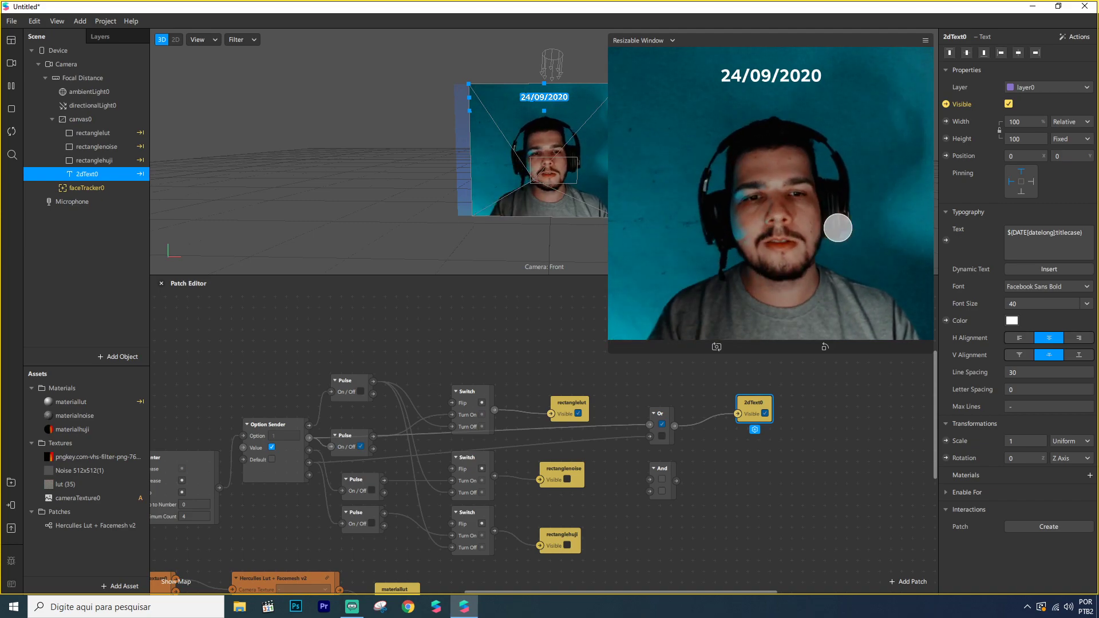
click(844, 223)
click(845, 222)
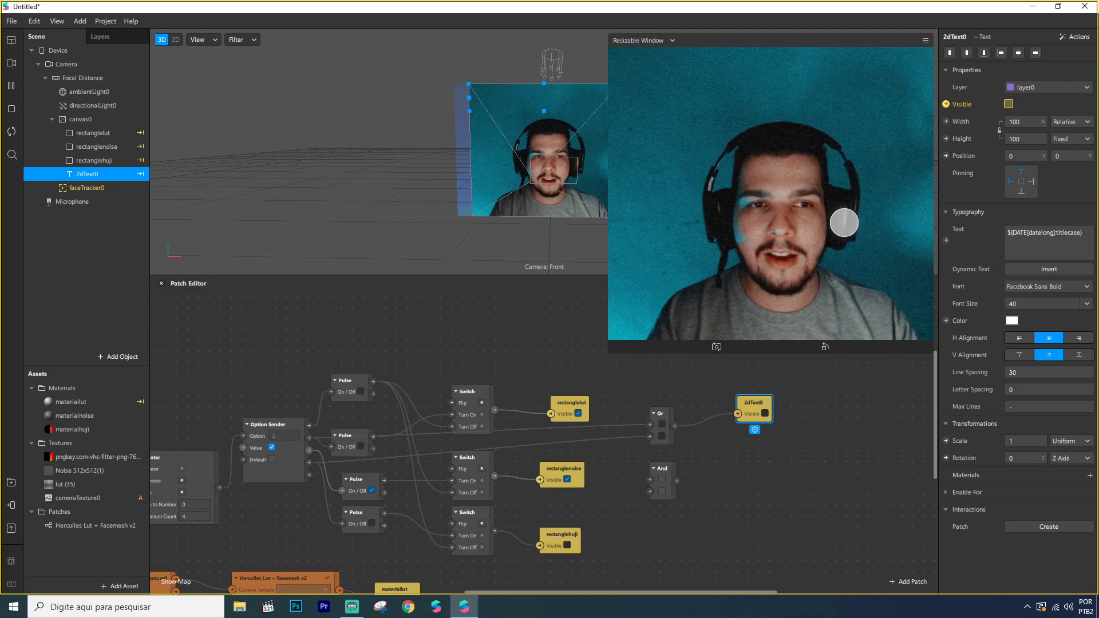
click(855, 196)
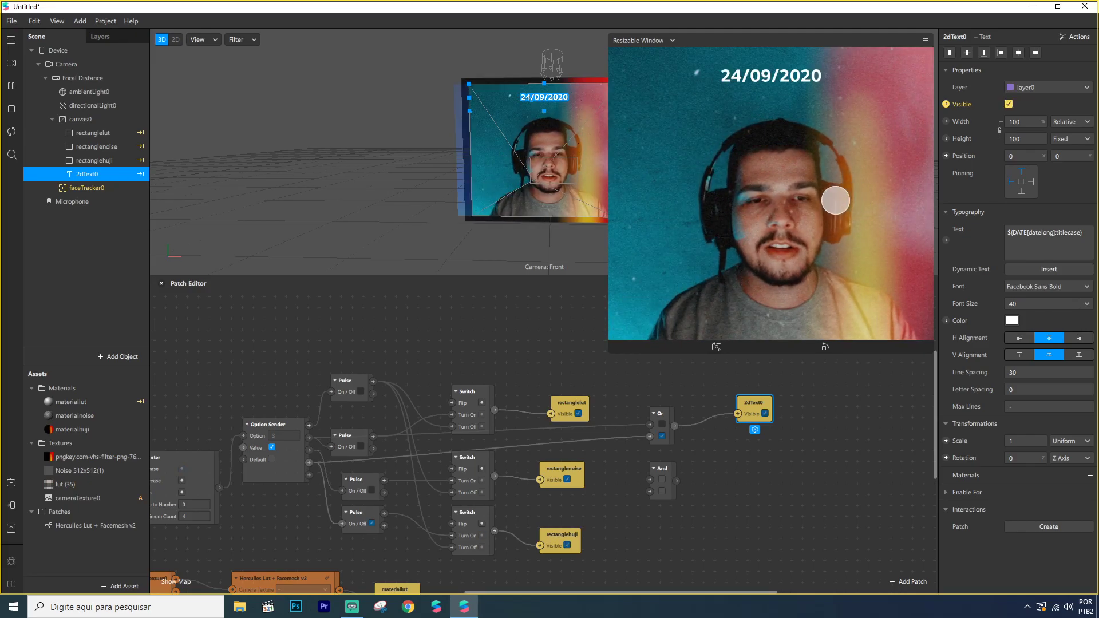
click(845, 185)
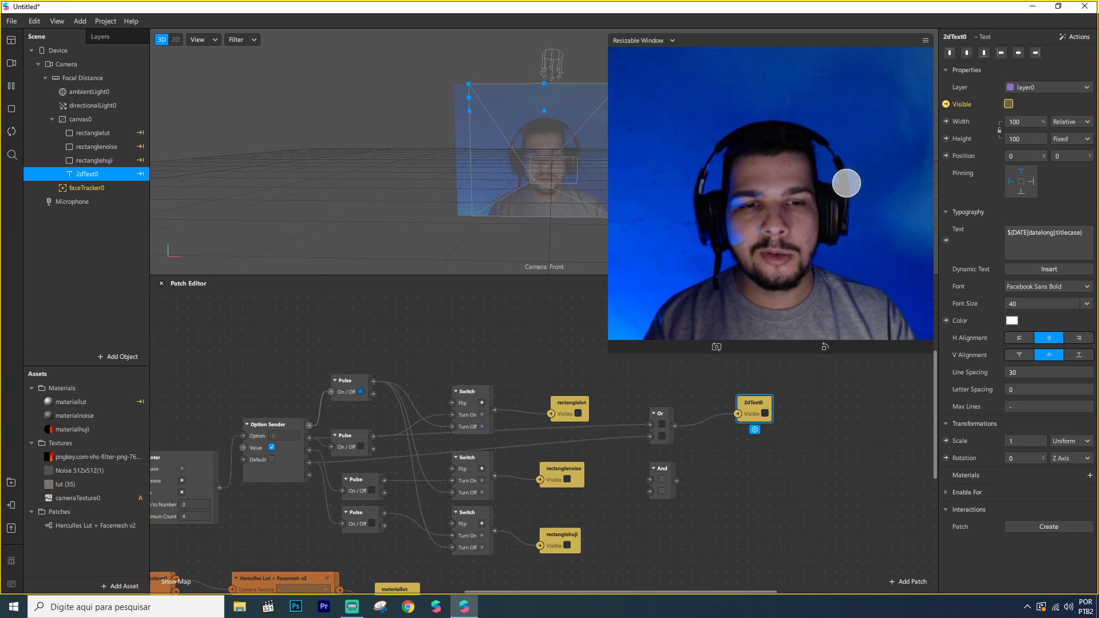
Replace the Or patch with the And patch, feeding its second input from the Option Sender's second output and driving the 2dText0 visibility.
mouse_move(663, 416)
mouse_down()
mouse_move(669, 390)
mouse_move(664, 404)
mouse_up()
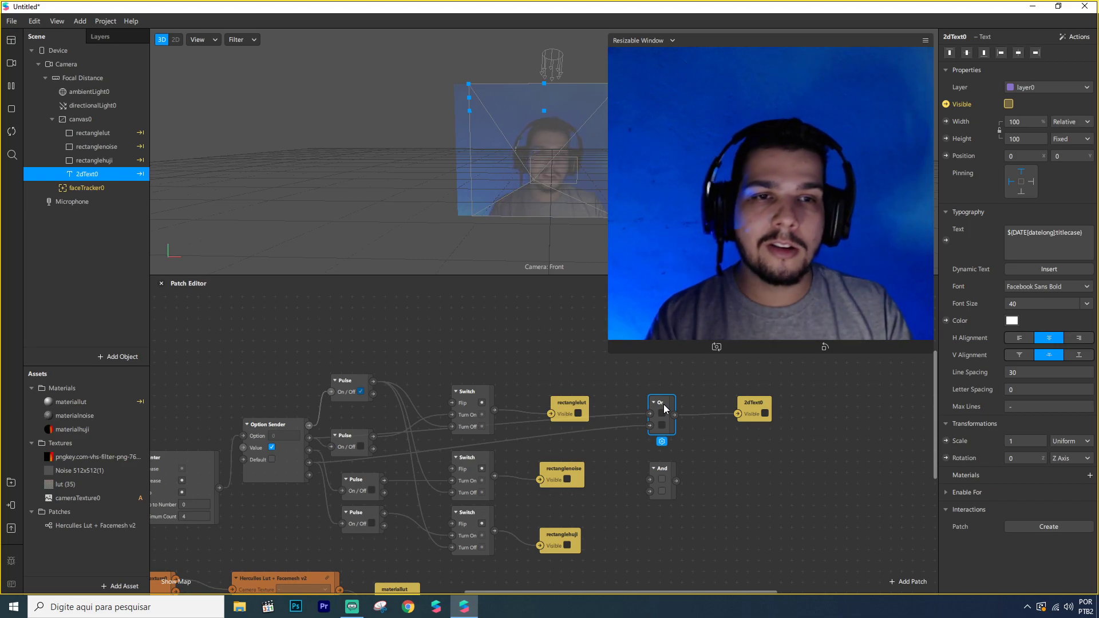
key(Delete)
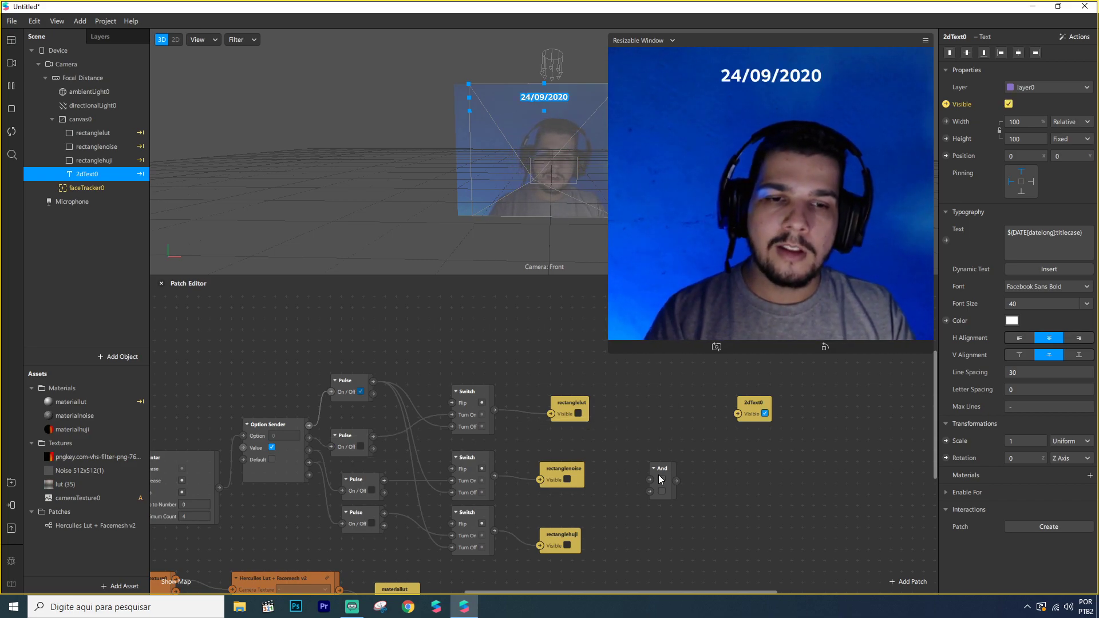
drag(655, 474, 655, 430)
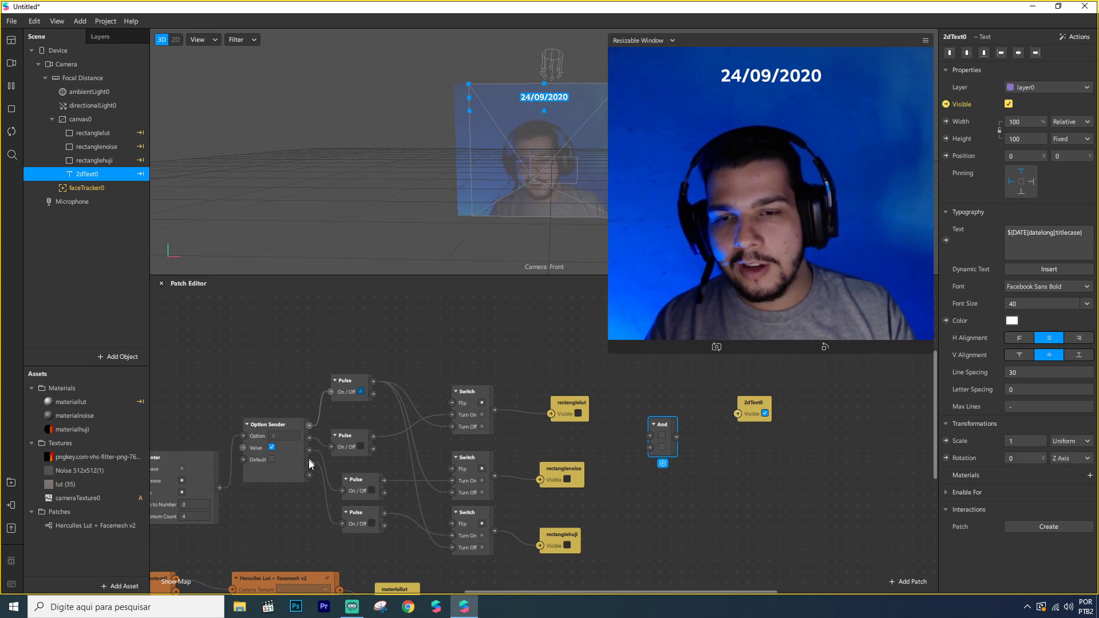
drag(309, 439, 738, 414)
drag(753, 403, 781, 407)
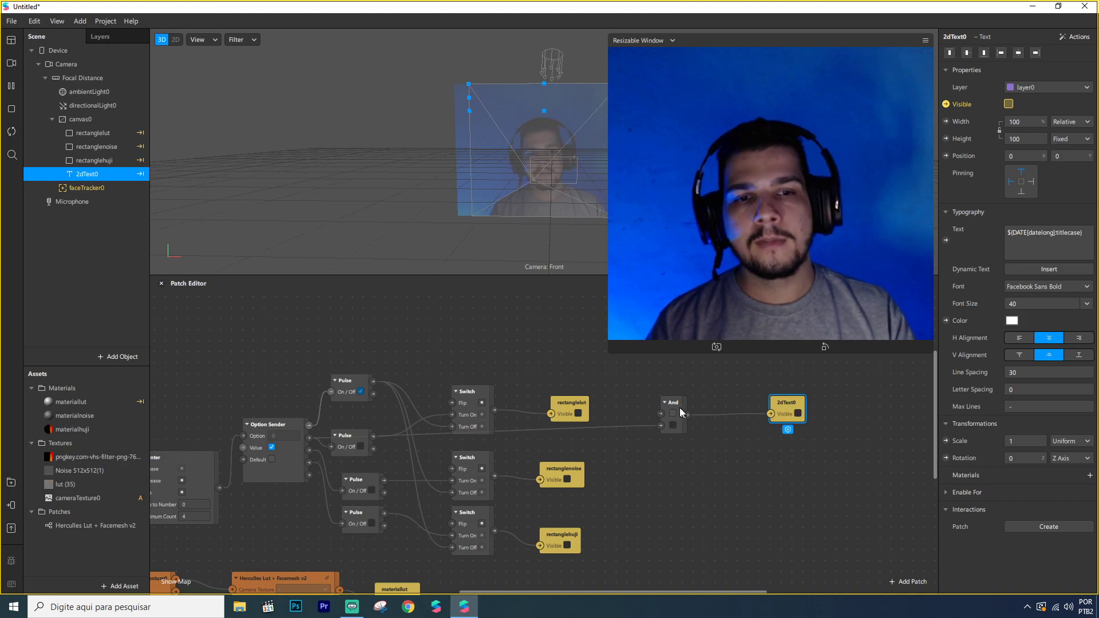
Tap the preview to the LUT state, and move the And and 2dText0 patches farther from the overlay patches.
click(750, 211)
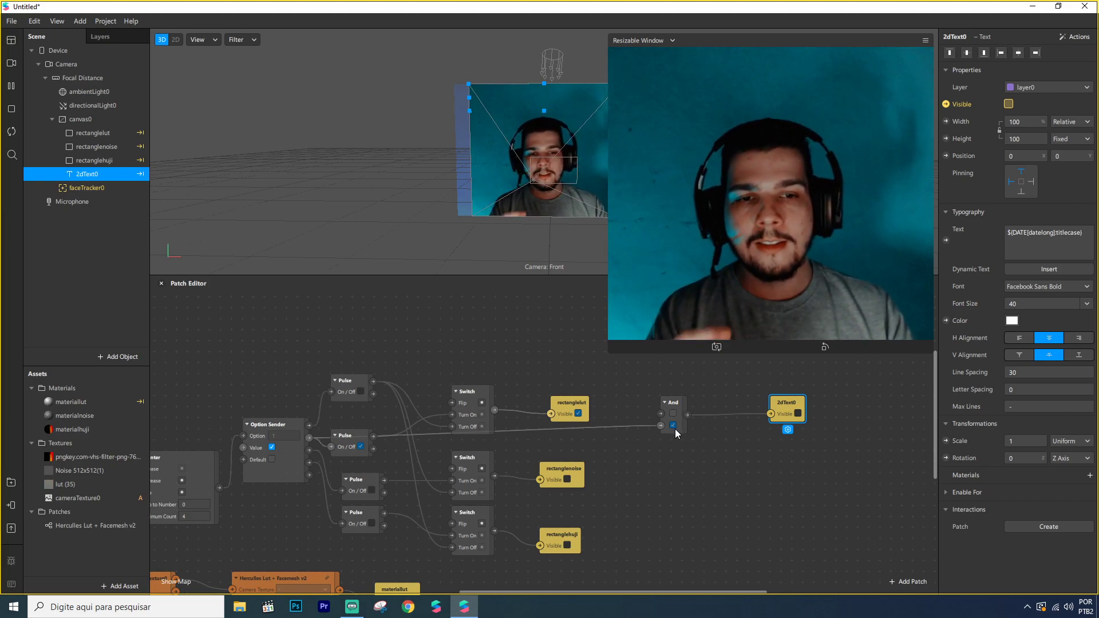
mouse_move(674, 404)
mouse_down()
mouse_move(705, 404)
mouse_move(696, 404)
mouse_up()
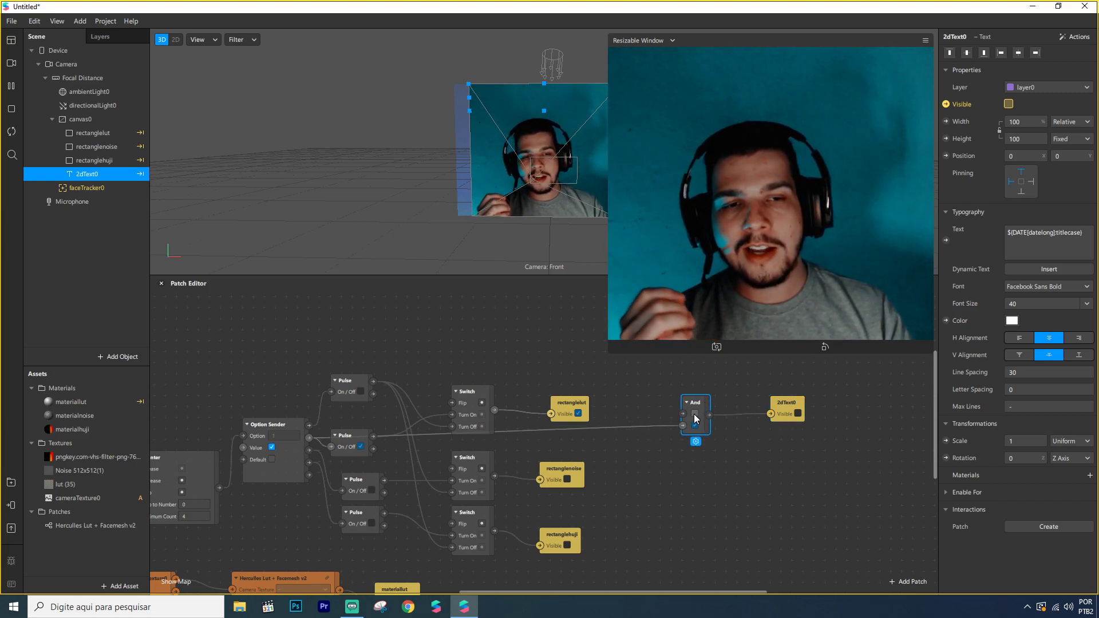
drag(771, 407, 826, 428)
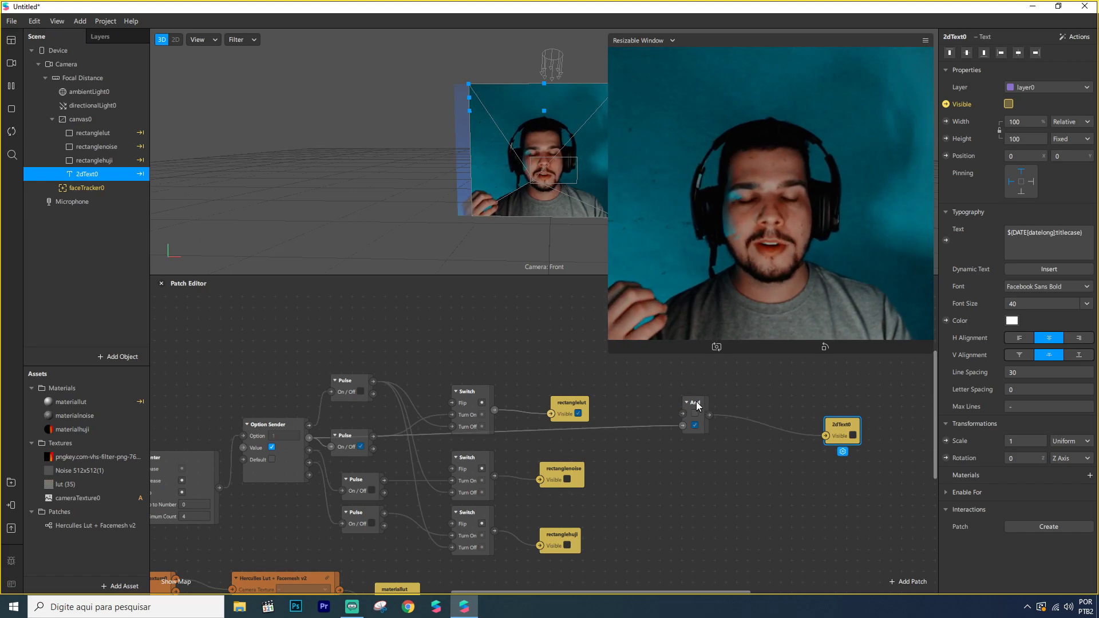
drag(696, 402, 764, 434)
scroll(644, 431, up, 3)
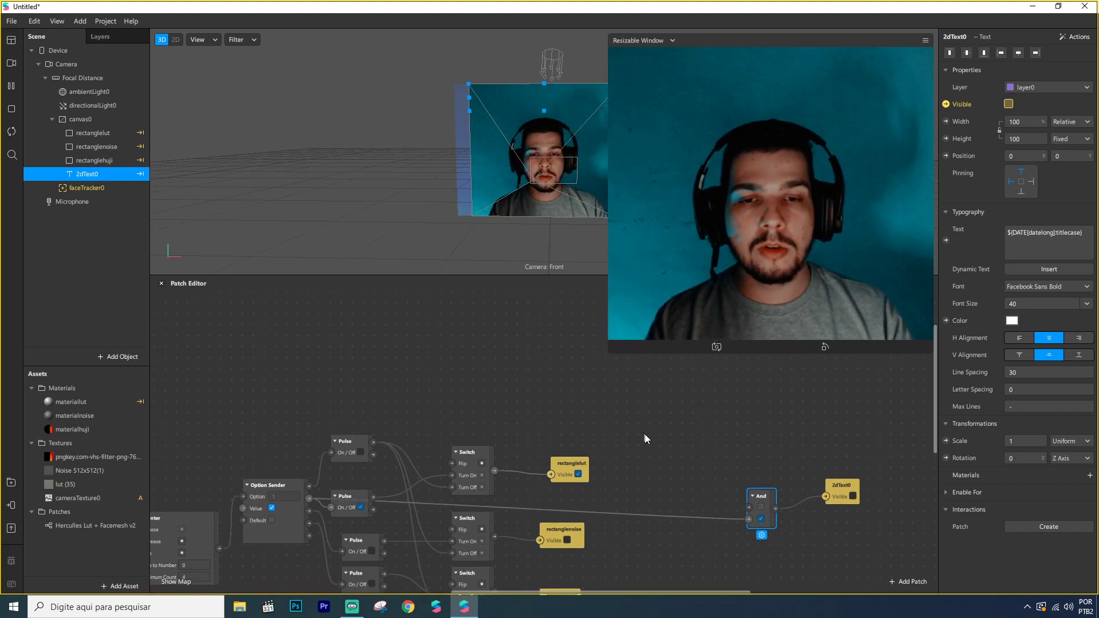
drag(752, 511, 741, 467)
Create a Blink interaction for faceTracker0 and link it through a Switch's Flip input to the And patch's first input.
right_click(80, 246)
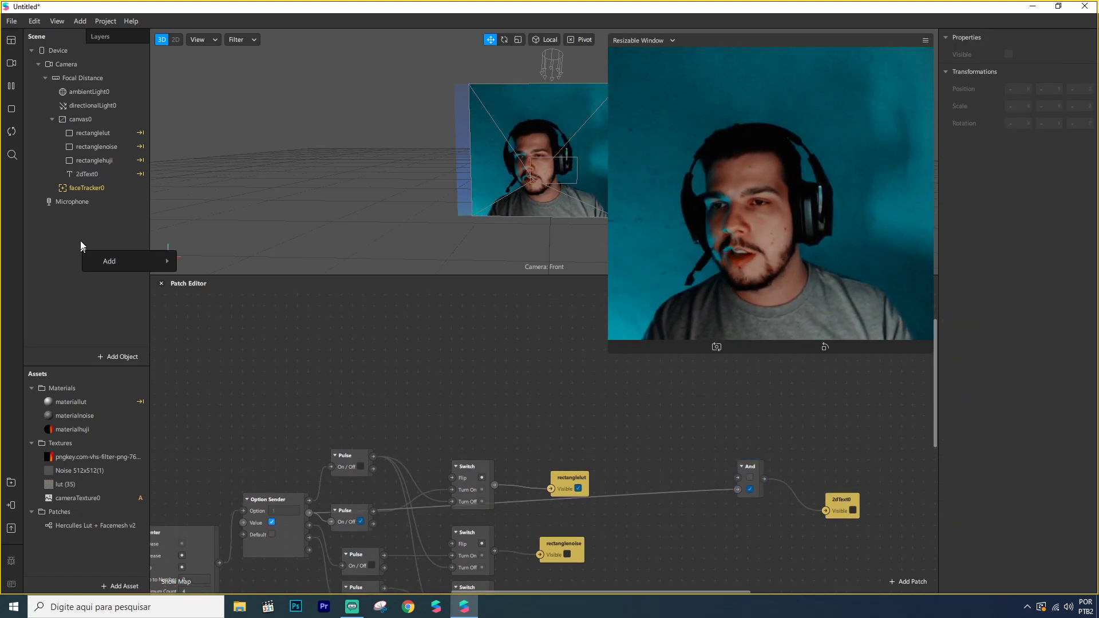
click(82, 191)
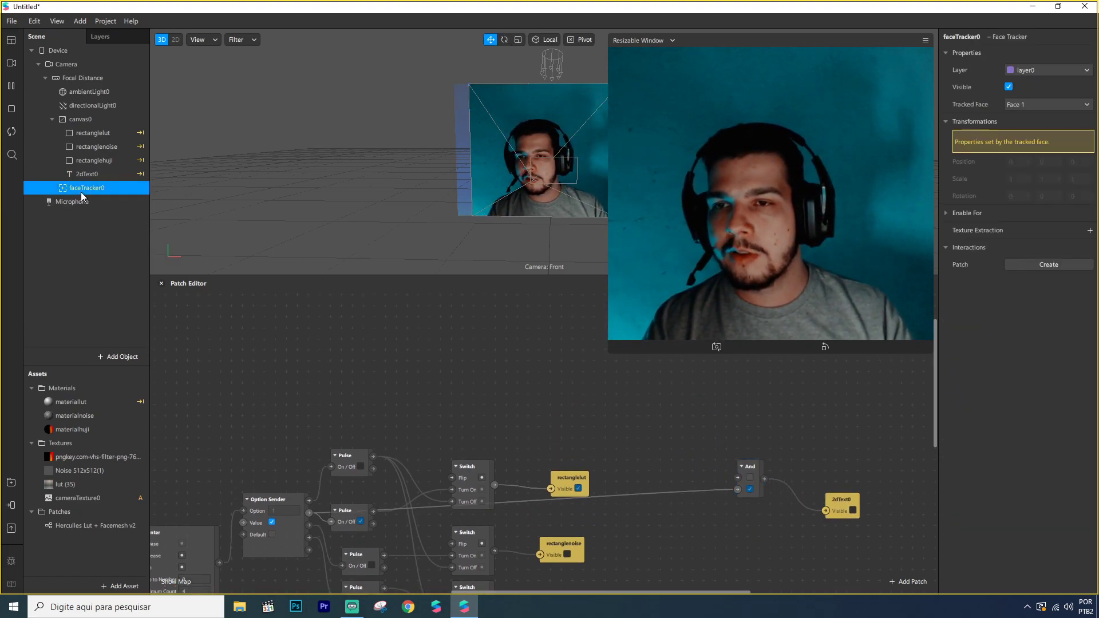
click(1025, 265)
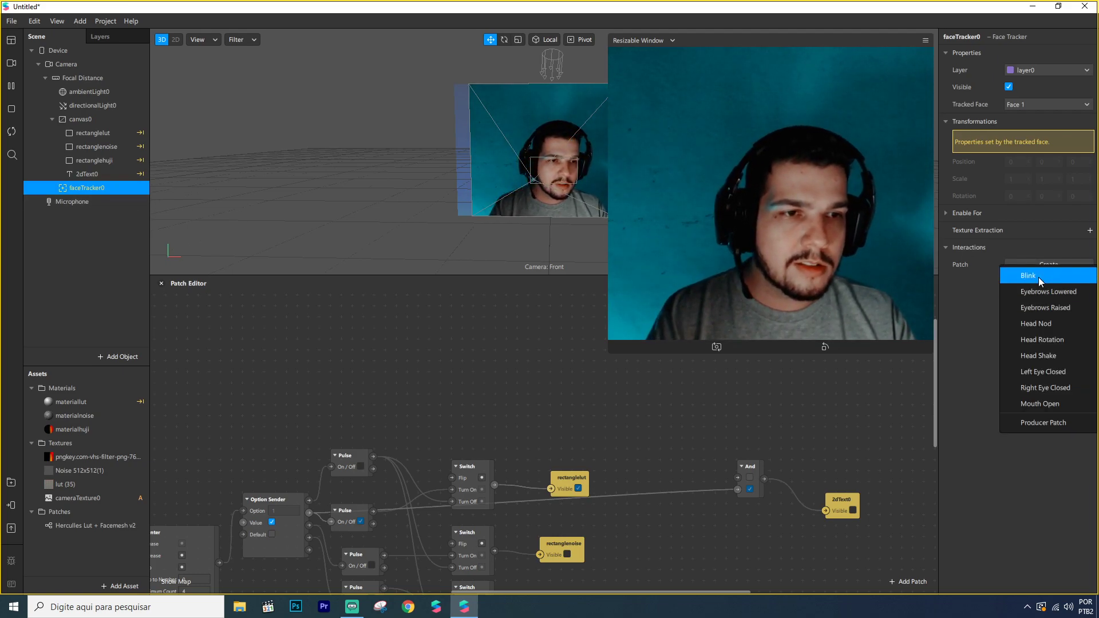
click(1028, 275)
click(548, 476)
drag(549, 476, 589, 487)
mouse_move(620, 428)
mouse_down()
mouse_move(598, 392)
mouse_move(608, 388)
mouse_move(634, 424)
mouse_up()
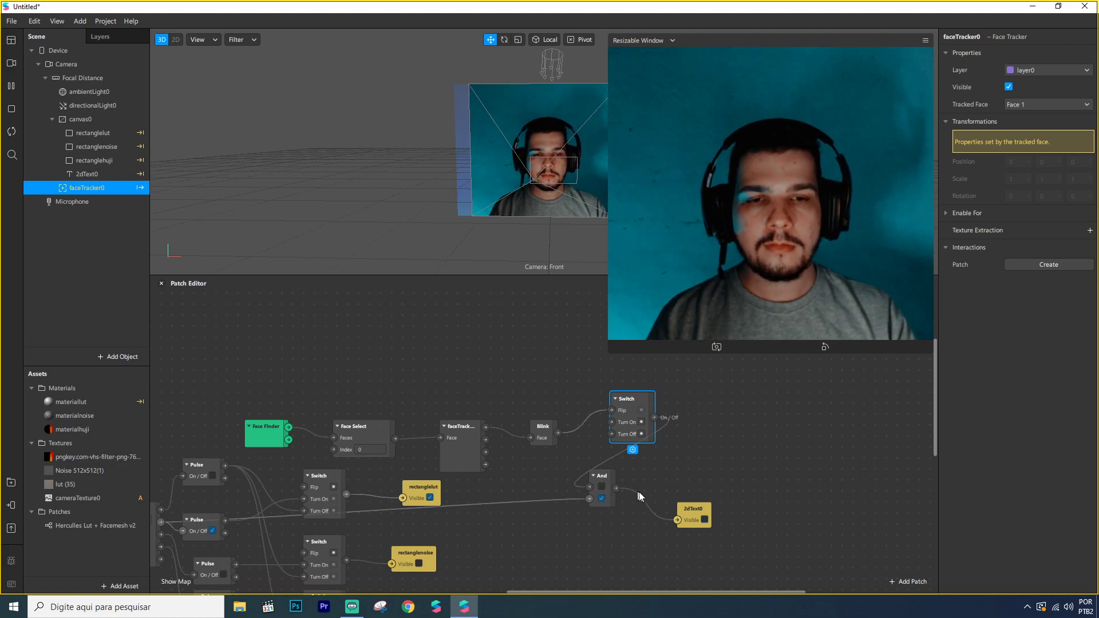
drag(693, 503, 694, 494)
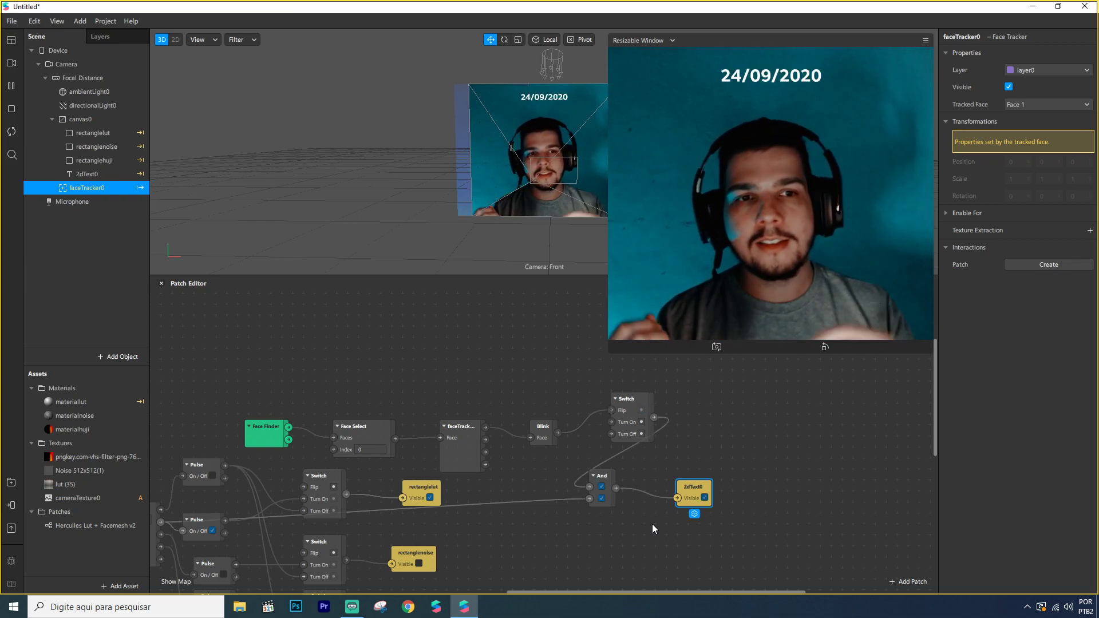
click(606, 477)
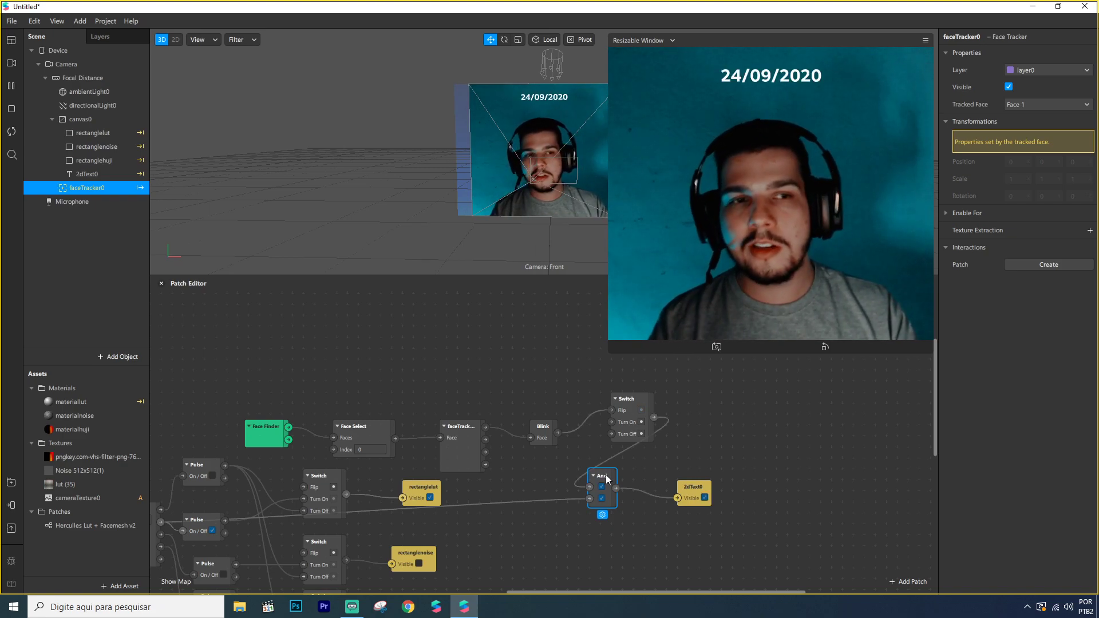
Delete the face tracking chain, the Blink patch, its Switch and the And patch, and bring 2dText0 closer to the overlay patches.
drag(240, 382, 681, 431)
key(Delete)
key(Delete)
drag(676, 484, 553, 487)
scroll(550, 470, down, 3)
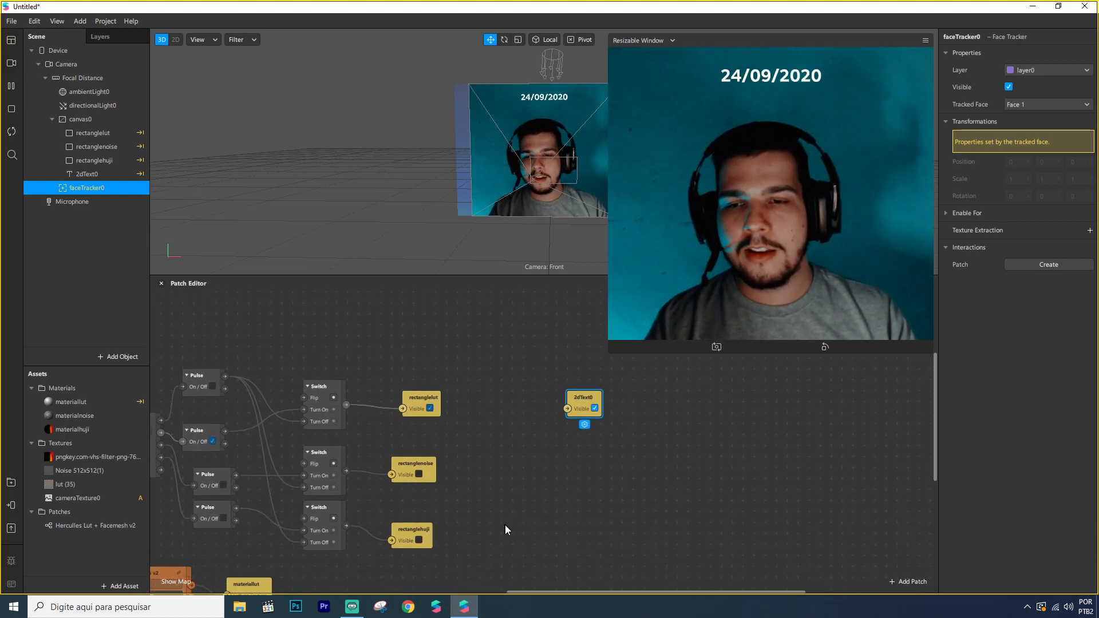
Delete the Counter, Option Sender, Pulse, Switch and object visibility patches, keeping the Screen Tap patch and the LUT material chain.
drag(558, 591, 530, 583)
scroll(709, 518, up, 1)
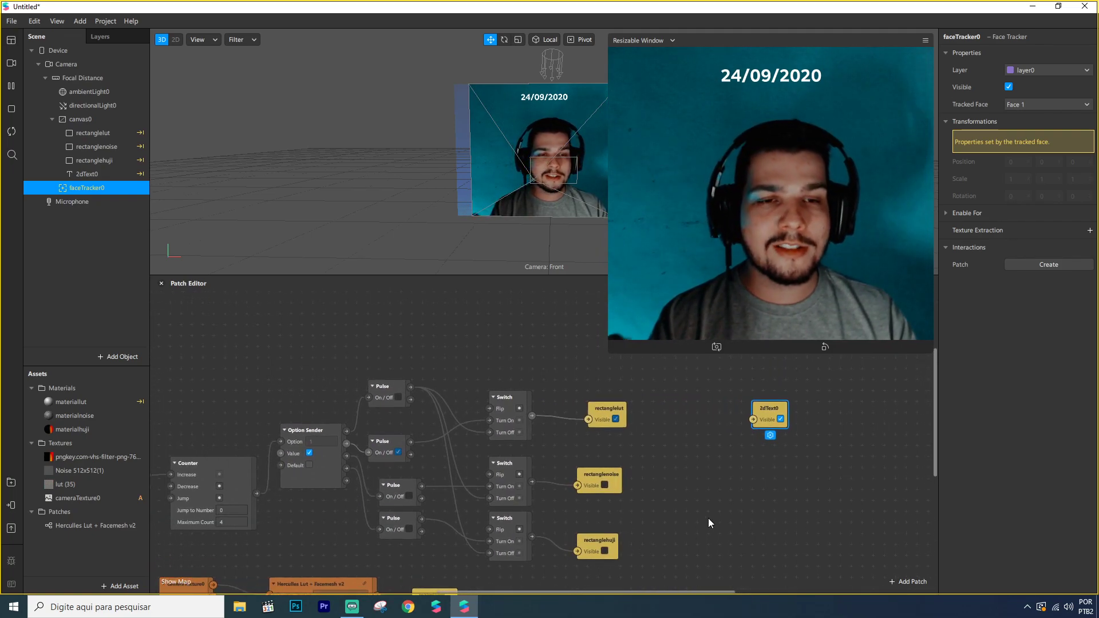
drag(769, 419, 809, 463)
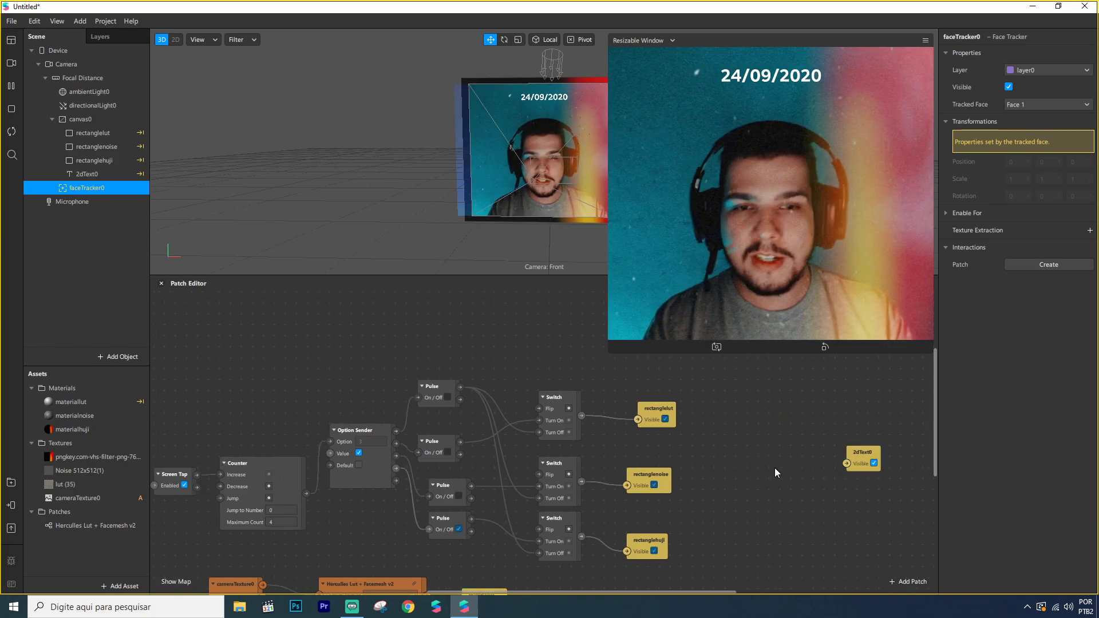
scroll(709, 524, down, 1)
drag(713, 544, 238, 373)
key(Delete)
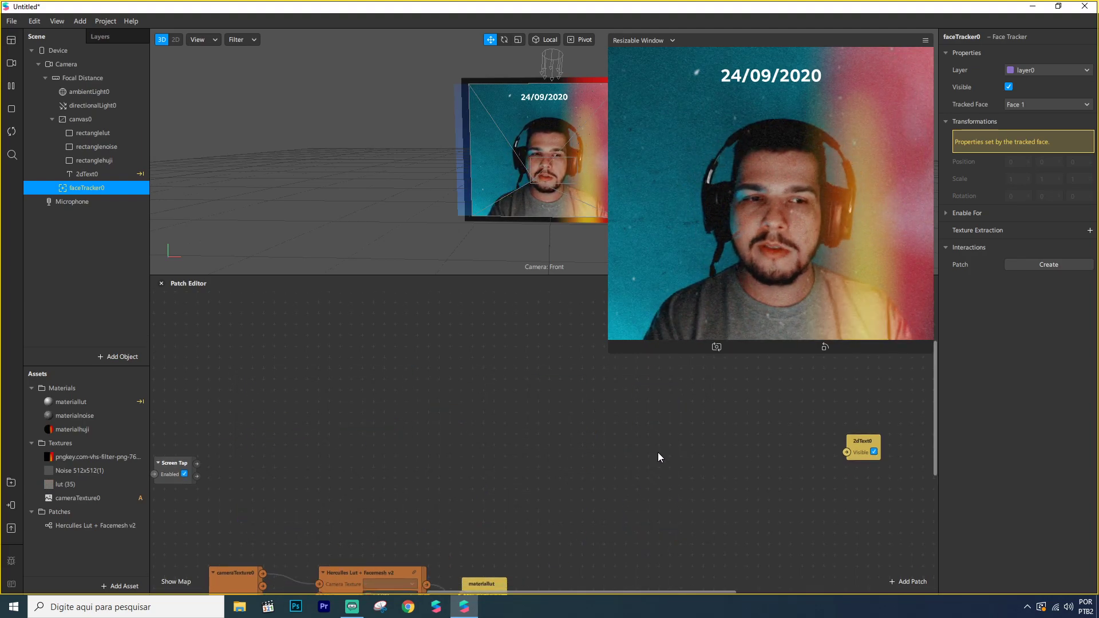
click(861, 442)
key(Delete)
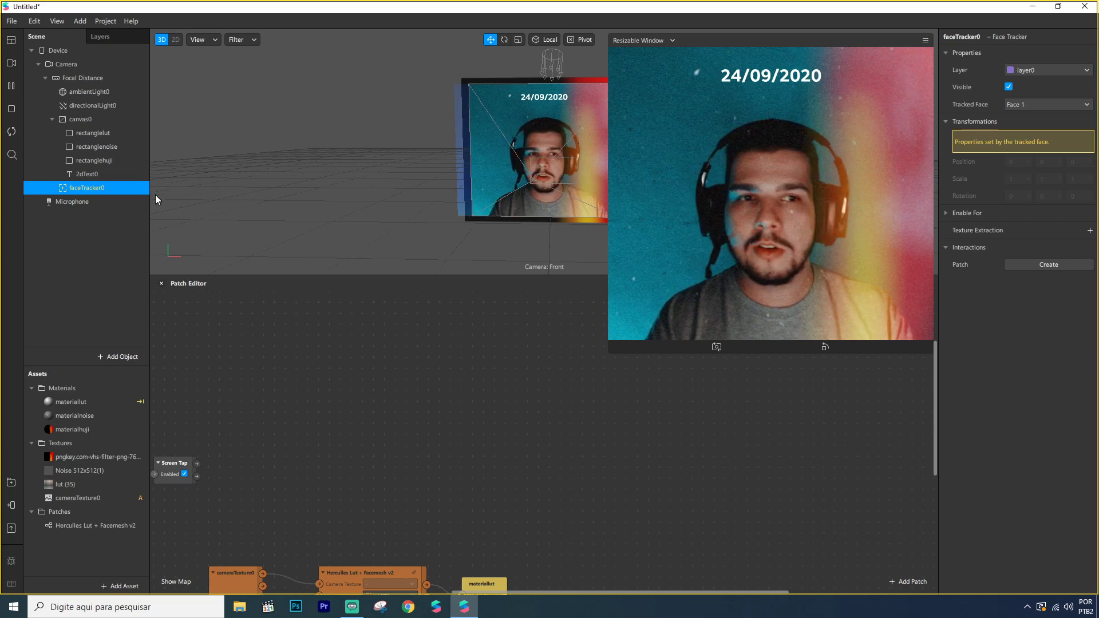
Move the Screen Tap patch into the free area above the LUT material chain.
drag(171, 468, 313, 414)
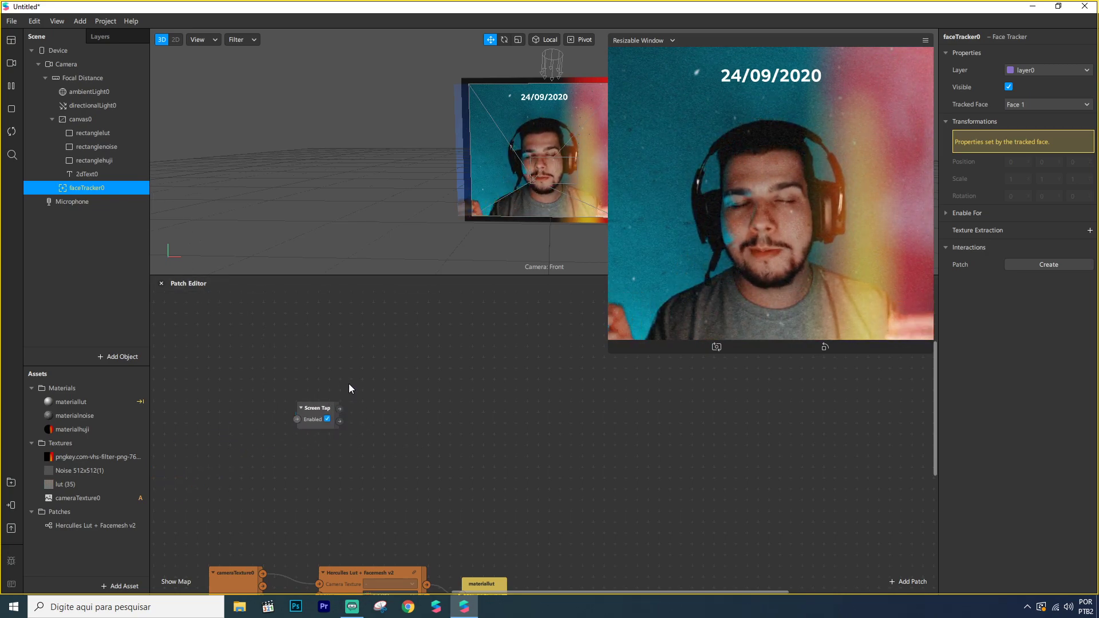
drag(315, 404, 302, 403)
click(376, 387)
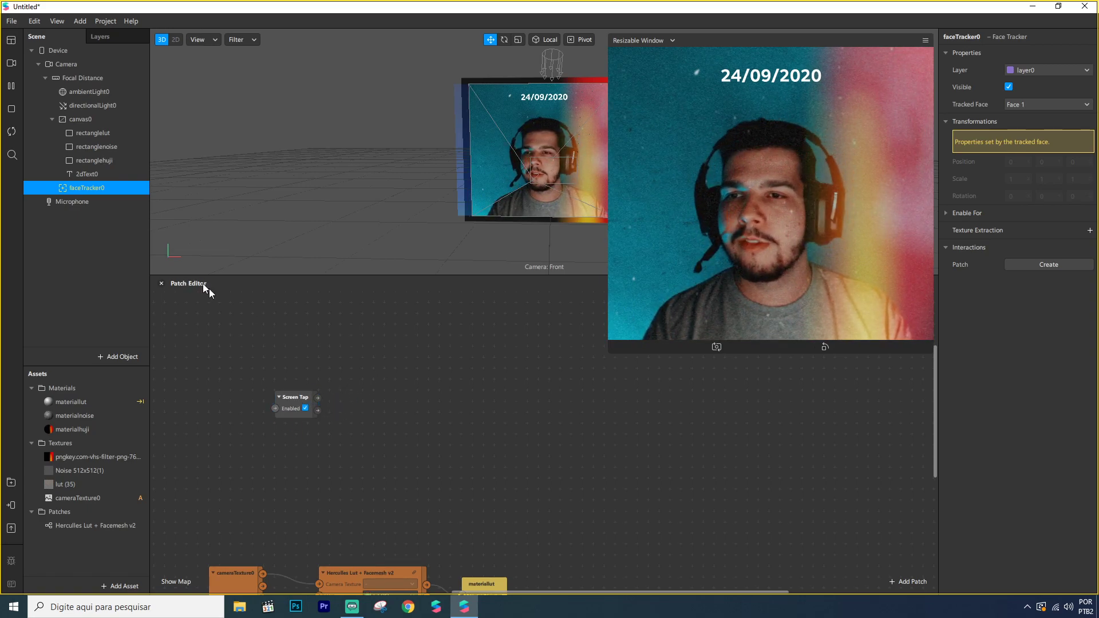
Create visibility patches for rectanglelut and rectanglenoise and place them one above the other.
click(105, 133)
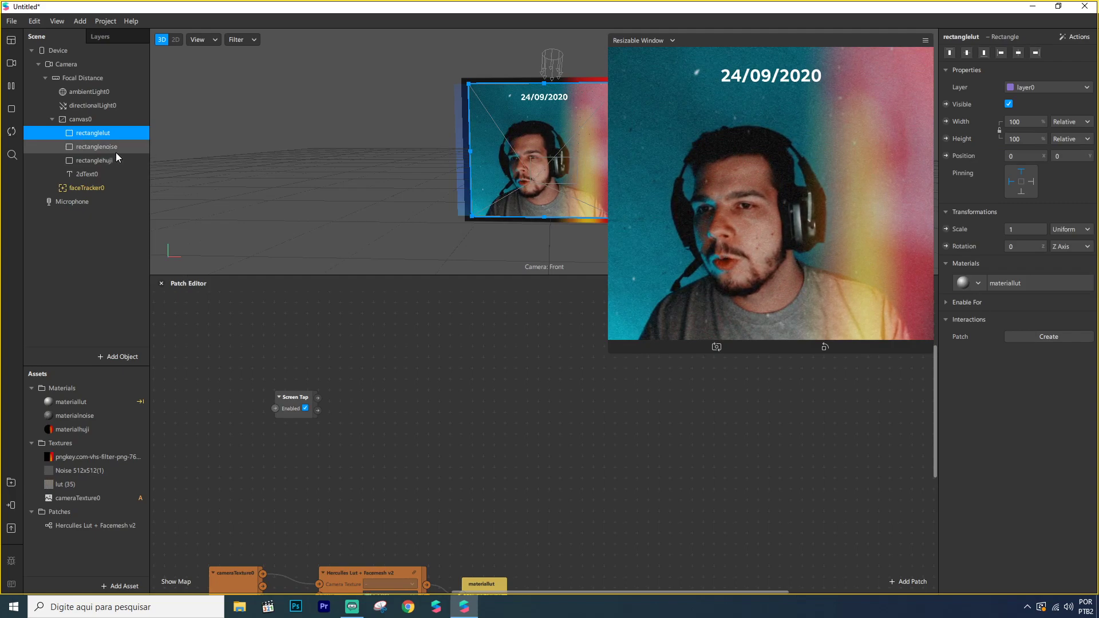
ctrl+click(116, 151)
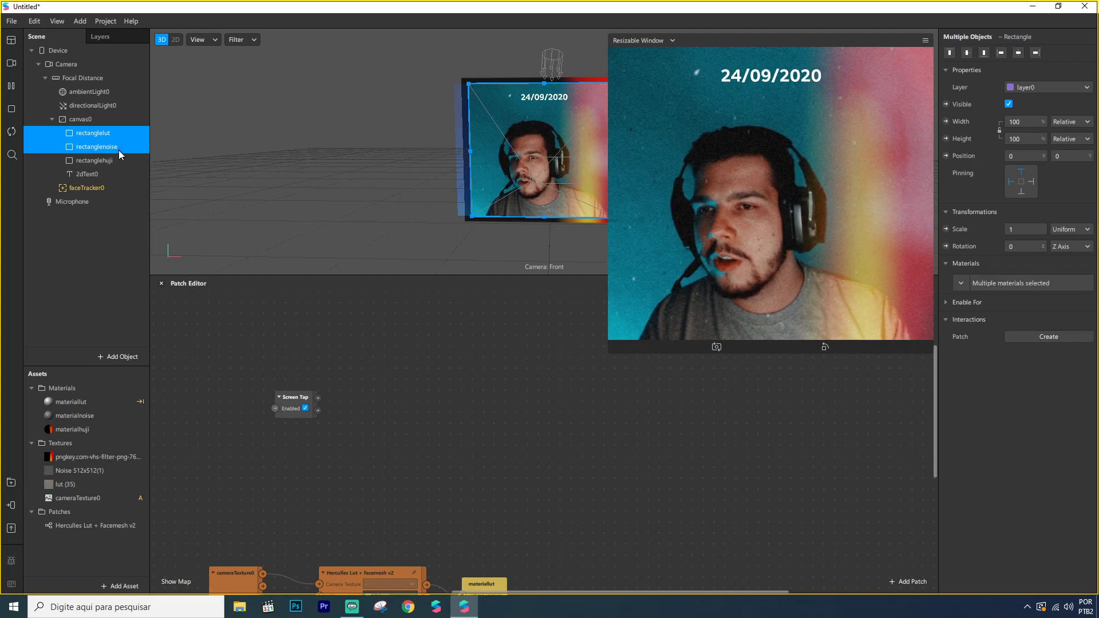
click(946, 104)
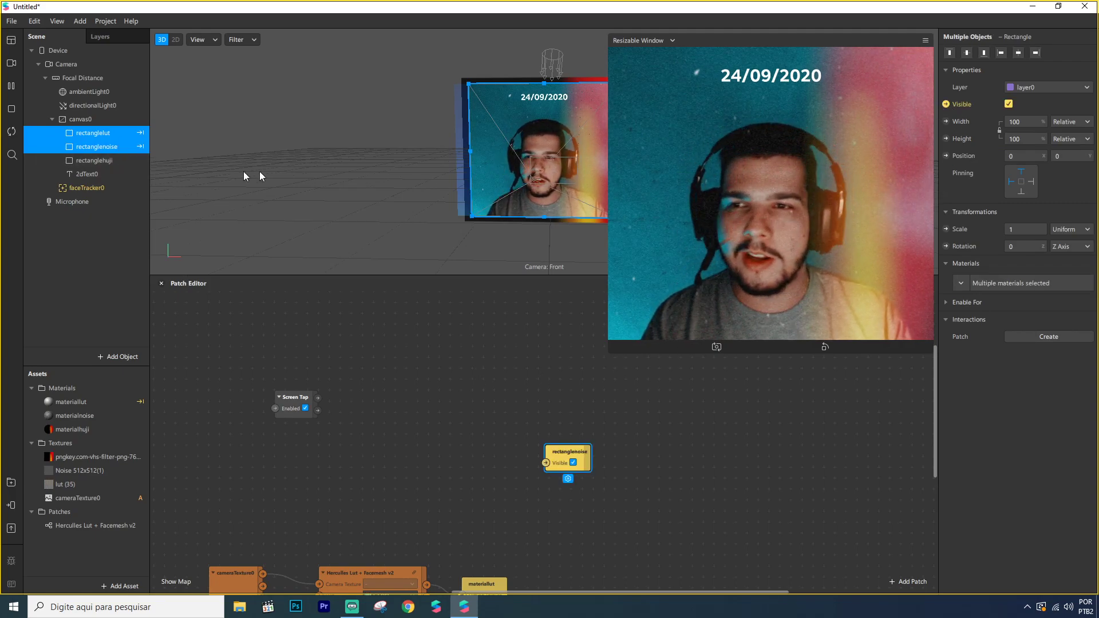
click(98, 134)
shift+click(101, 149)
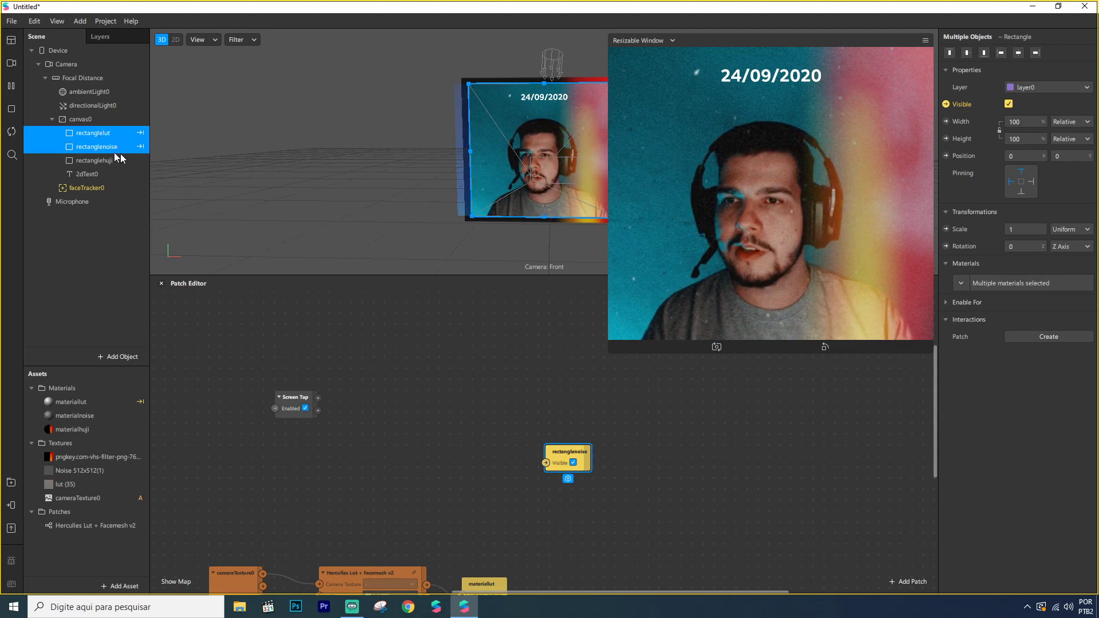
click(947, 104)
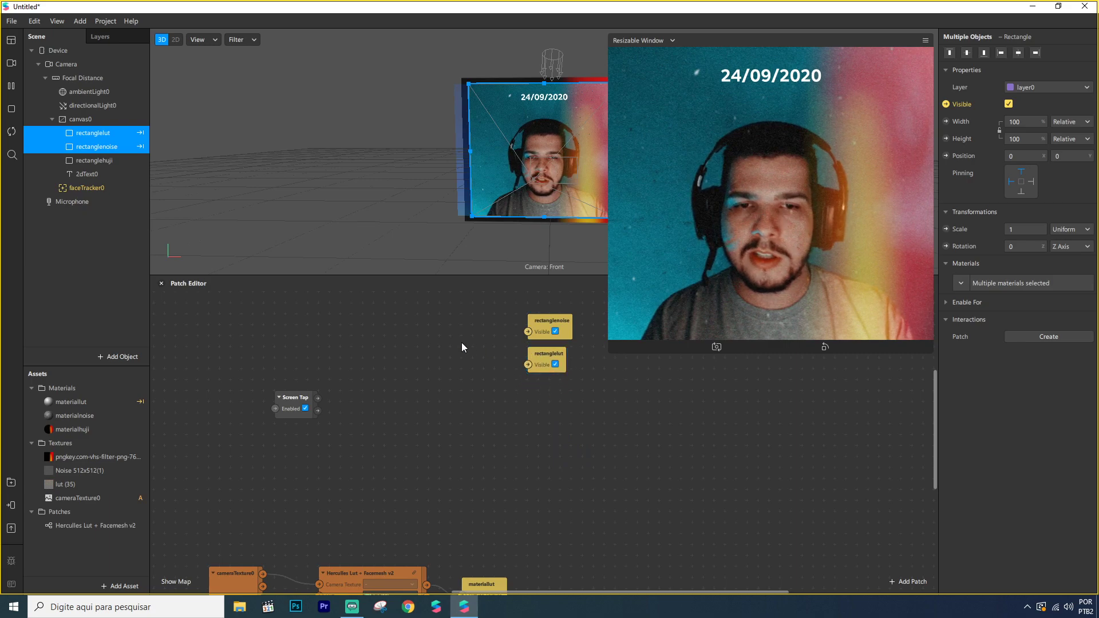
Create visibility patches for rectanglehuji and 2dText0 and stack them below the rectanglenoise and rectanglelut patches.
click(95, 163)
shift+click(92, 174)
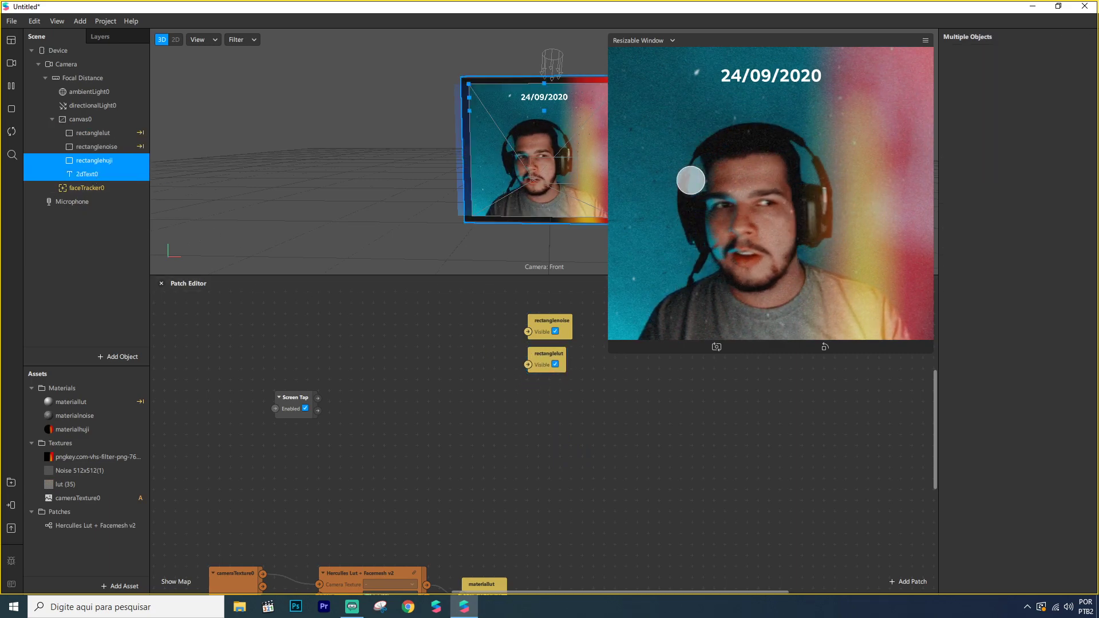
click(107, 162)
click(946, 104)
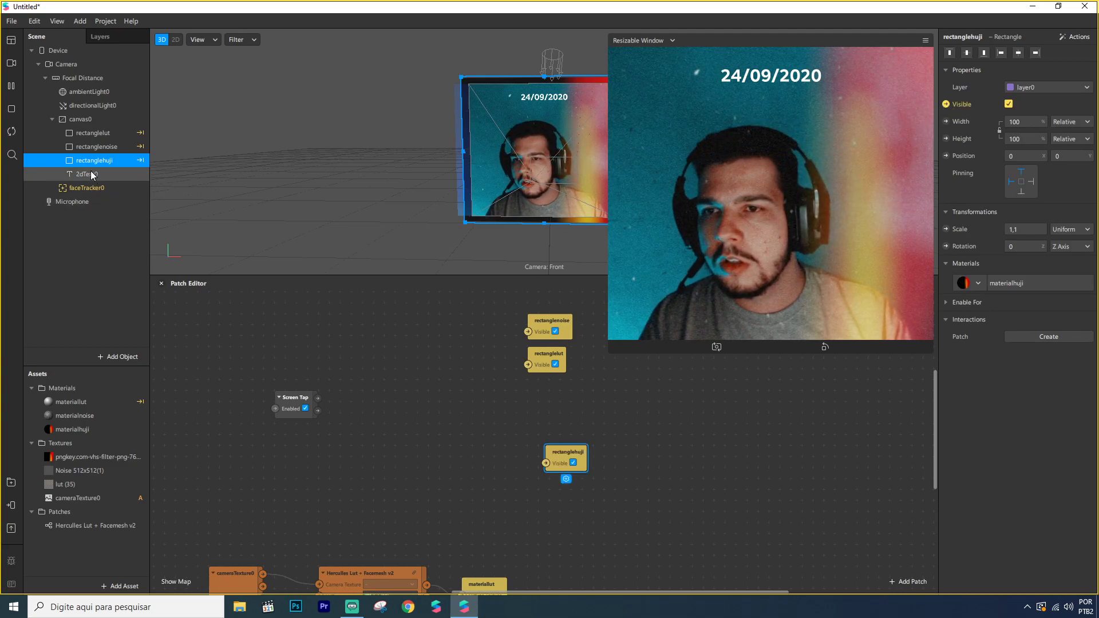
click(92, 174)
click(946, 104)
mouse_move(560, 460)
mouse_down()
mouse_move(569, 471)
mouse_move(563, 438)
mouse_move(558, 466)
mouse_up()
click(514, 438)
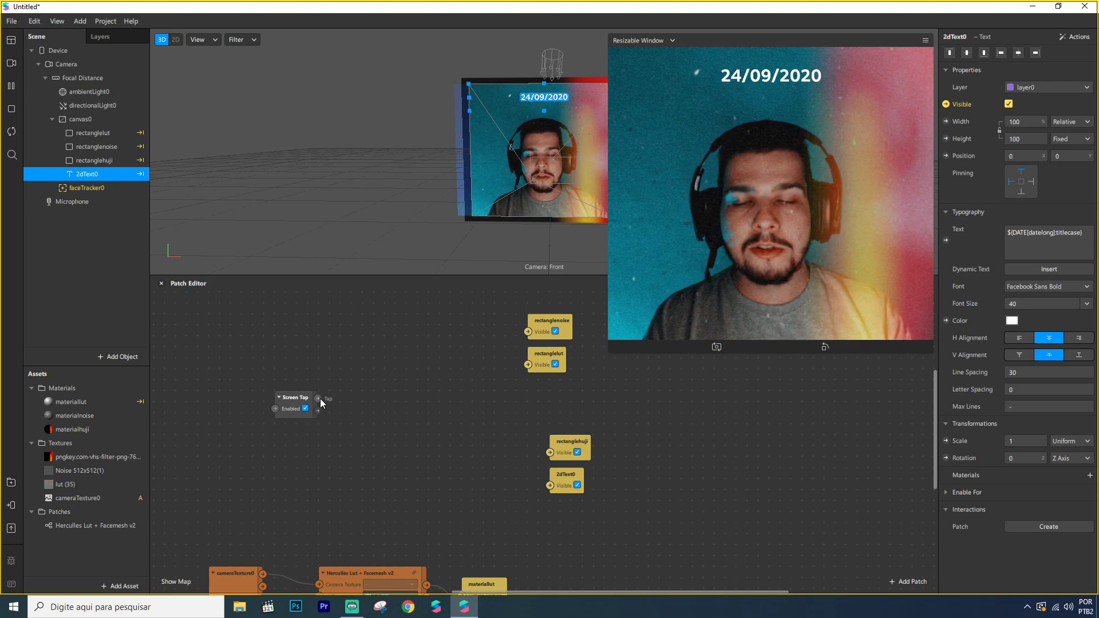
Connect the Screen Tap's Tap output through a Switch to the visibility of rectanglelut and rectanglenoise, aligning the Switch beside Screen Tap.
drag(300, 396, 315, 378)
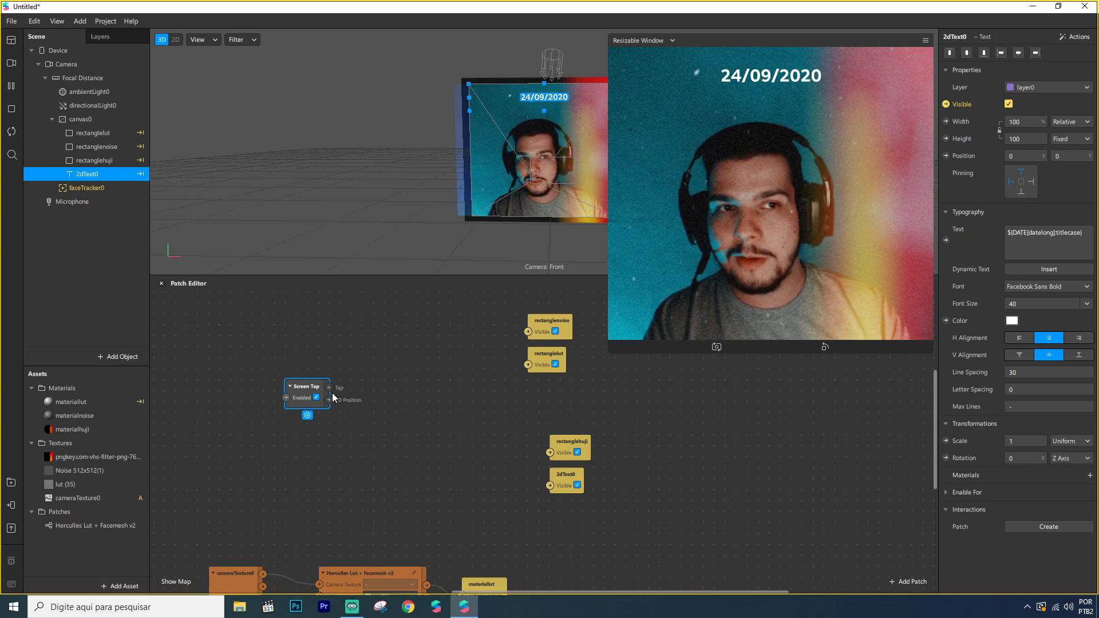
drag(327, 389, 528, 367)
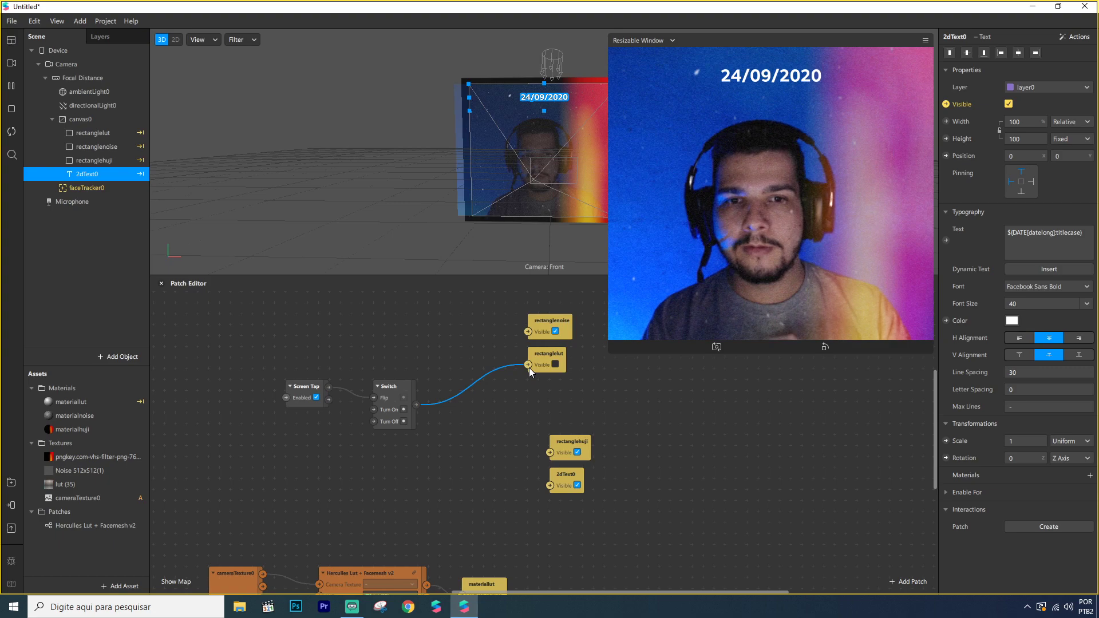
drag(406, 388, 527, 331)
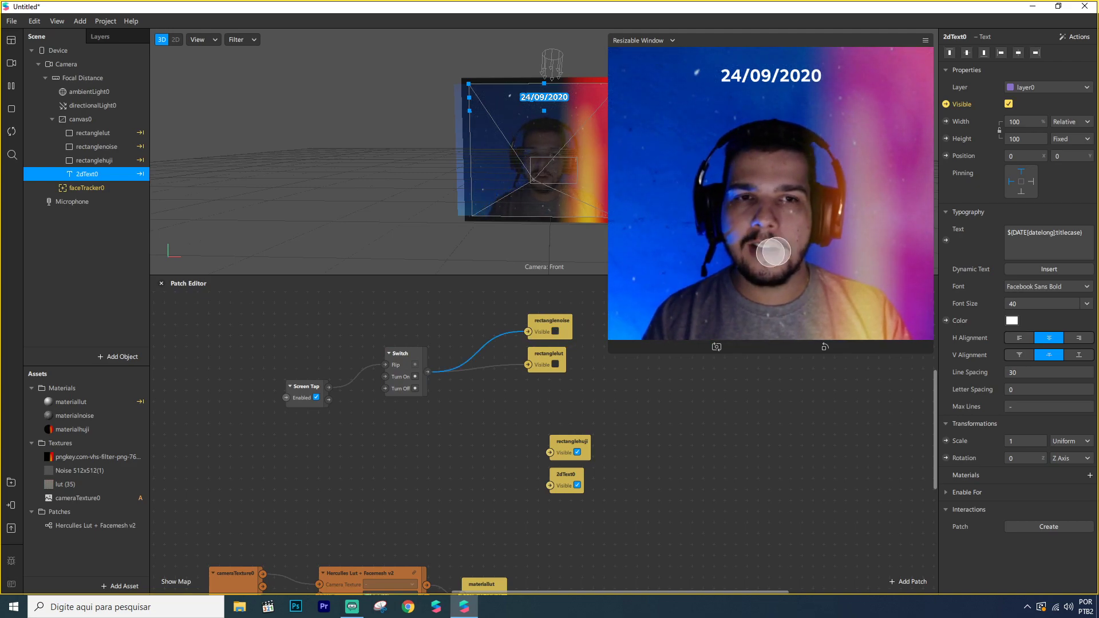
drag(415, 372, 414, 393)
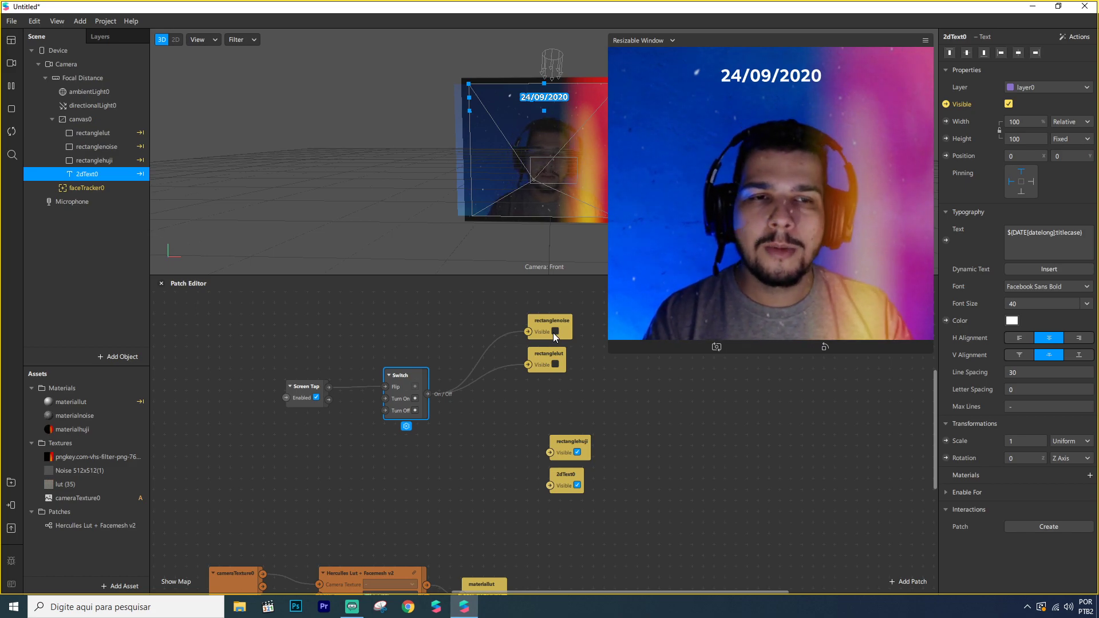
Add a Not patch from the Switch's output and connect it to the visibility of rectanglehuji and 2dText0.
drag(428, 394, 480, 427)
text(not)
key(Return)
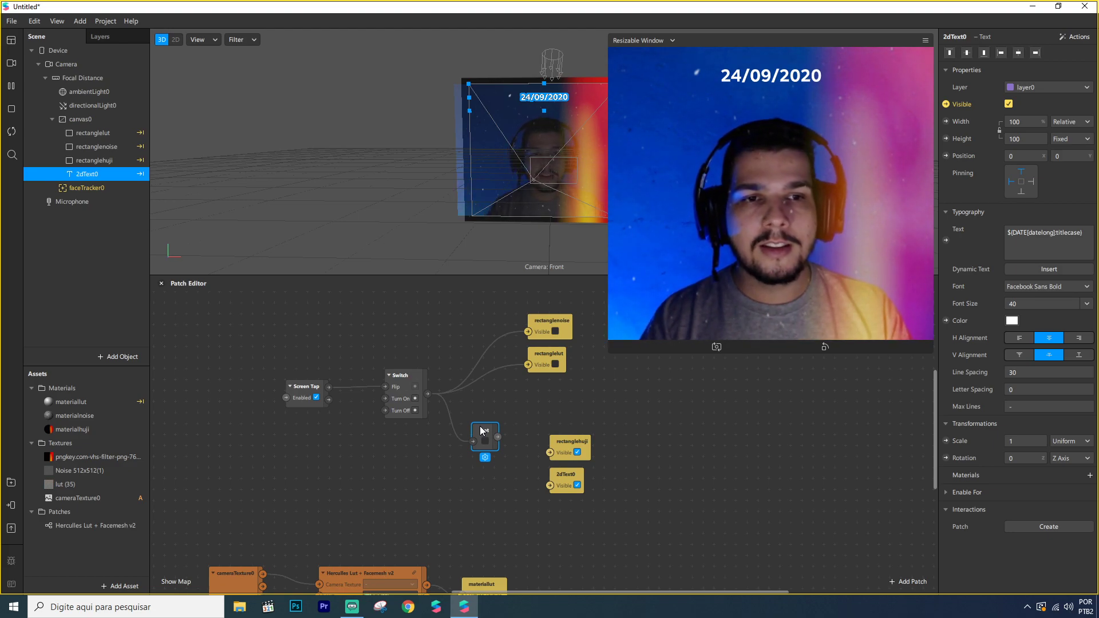
click(410, 379)
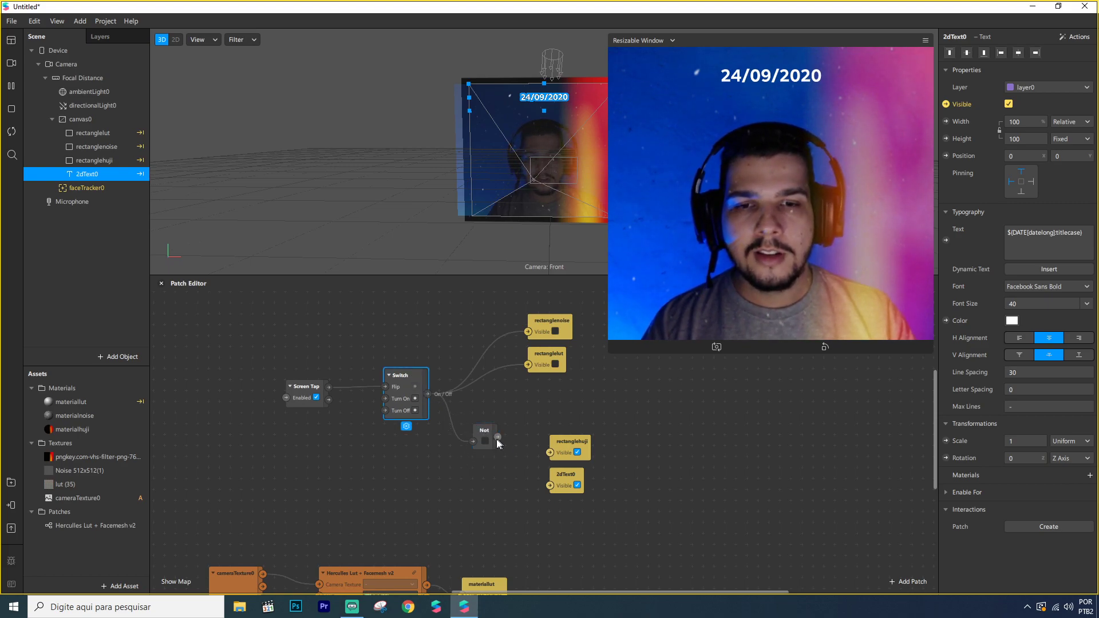
drag(486, 434, 549, 486)
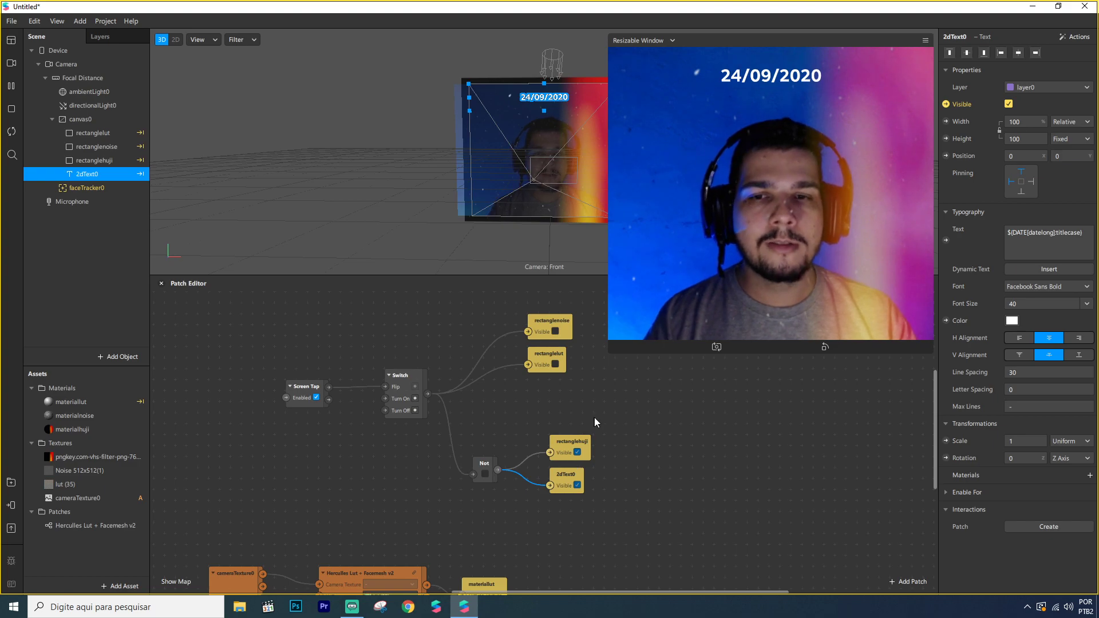
Test the tap toggle in the preview by tapping repeatedly to alternate between the two pairs of effects.
click(818, 207)
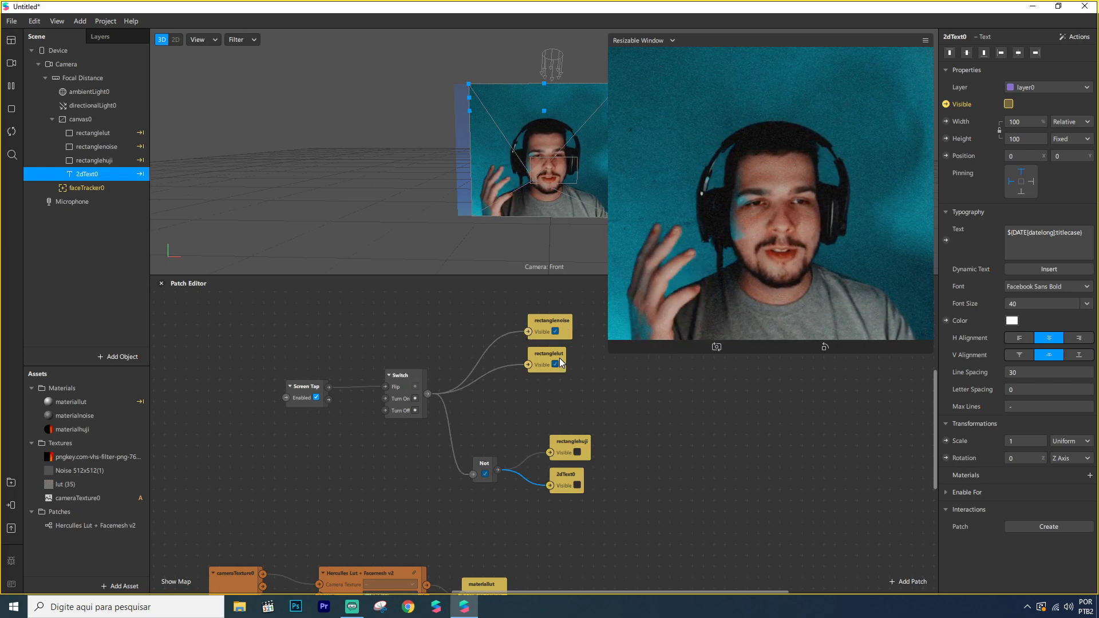
click(828, 286)
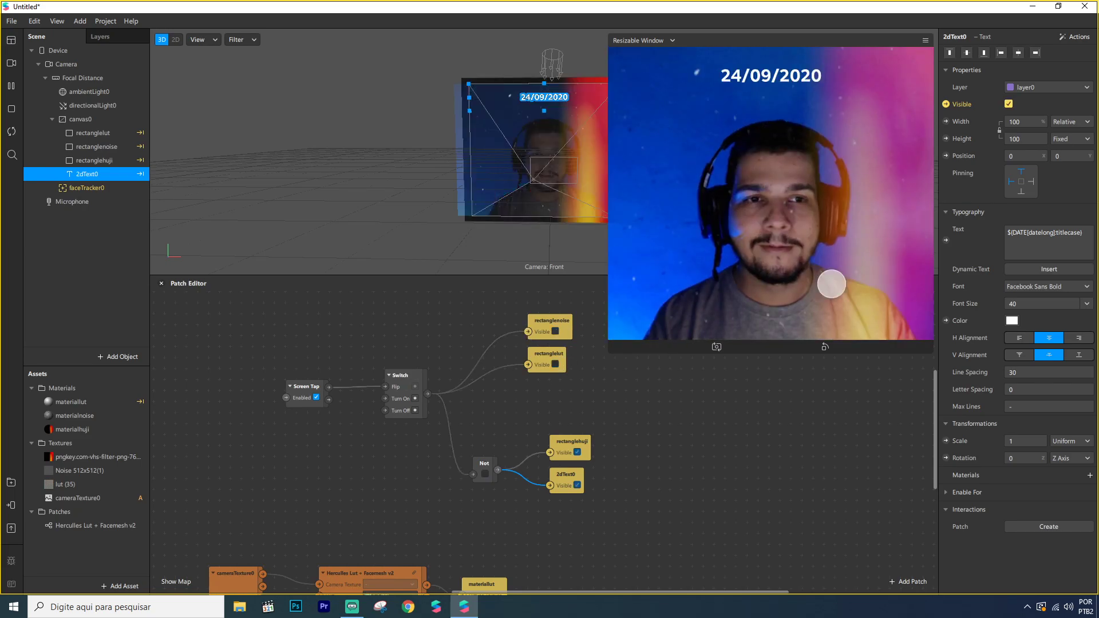
click(761, 283)
click(751, 248)
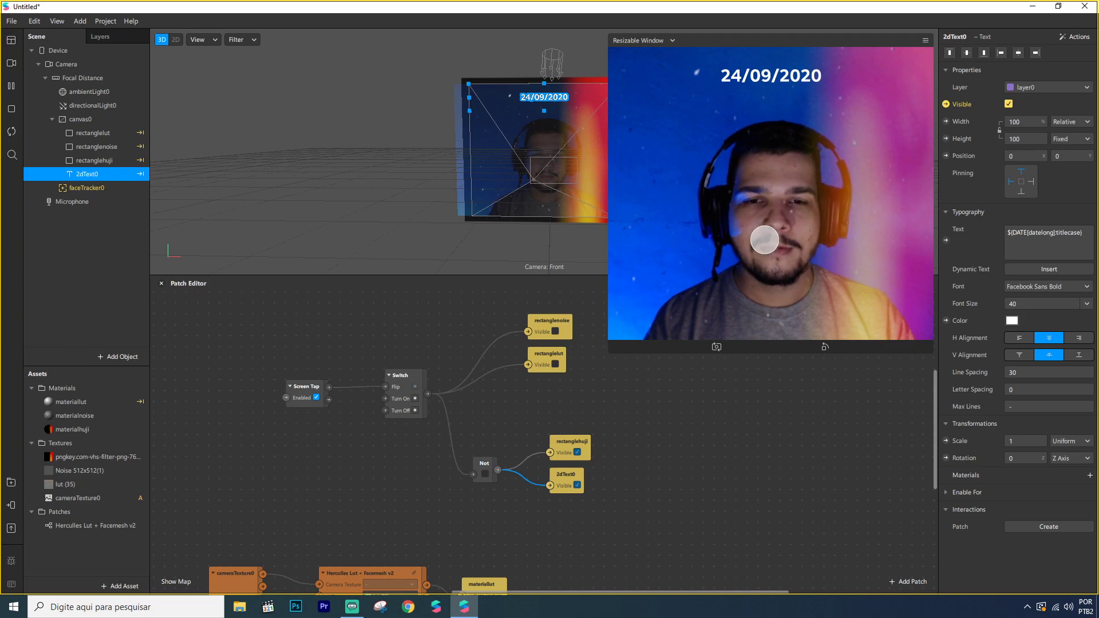
click(763, 252)
click(766, 306)
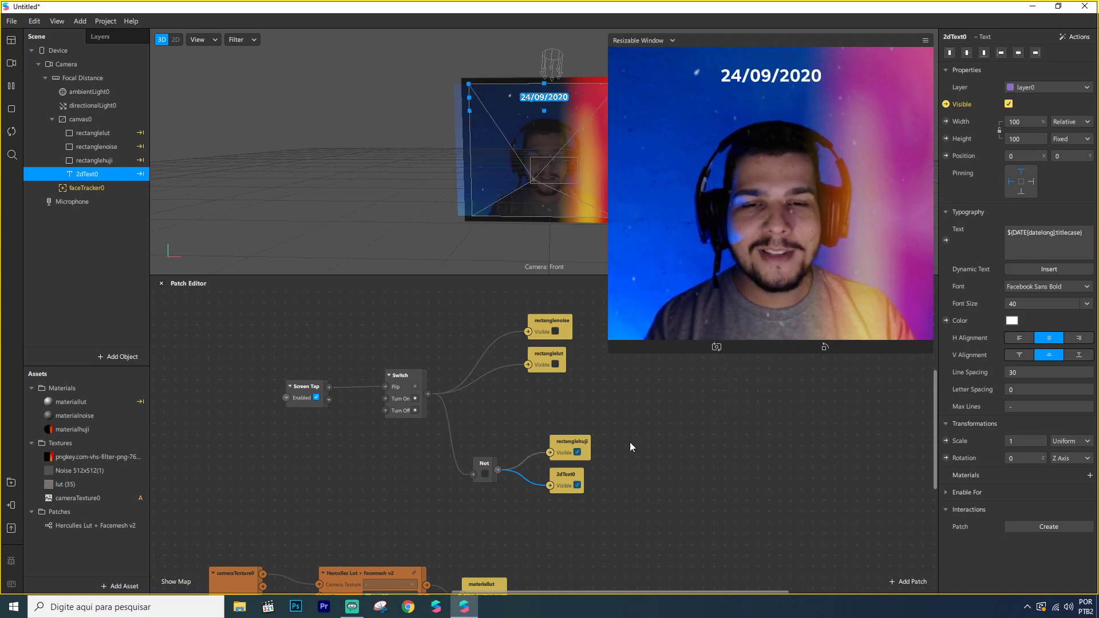
scroll(620, 511, up, 1)
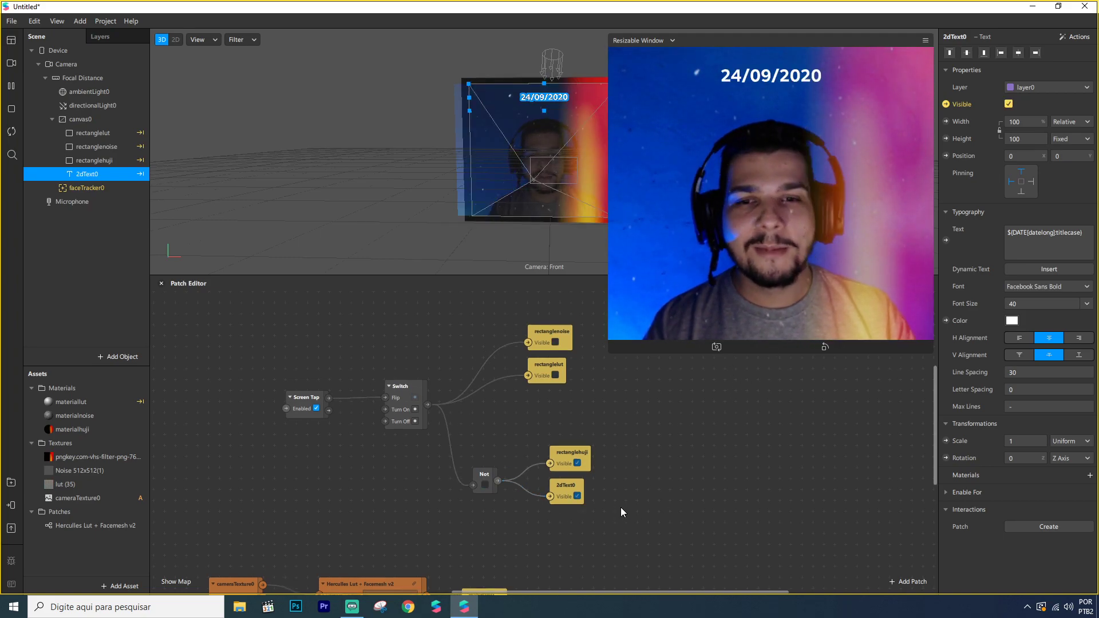
scroll(620, 507, up, 1)
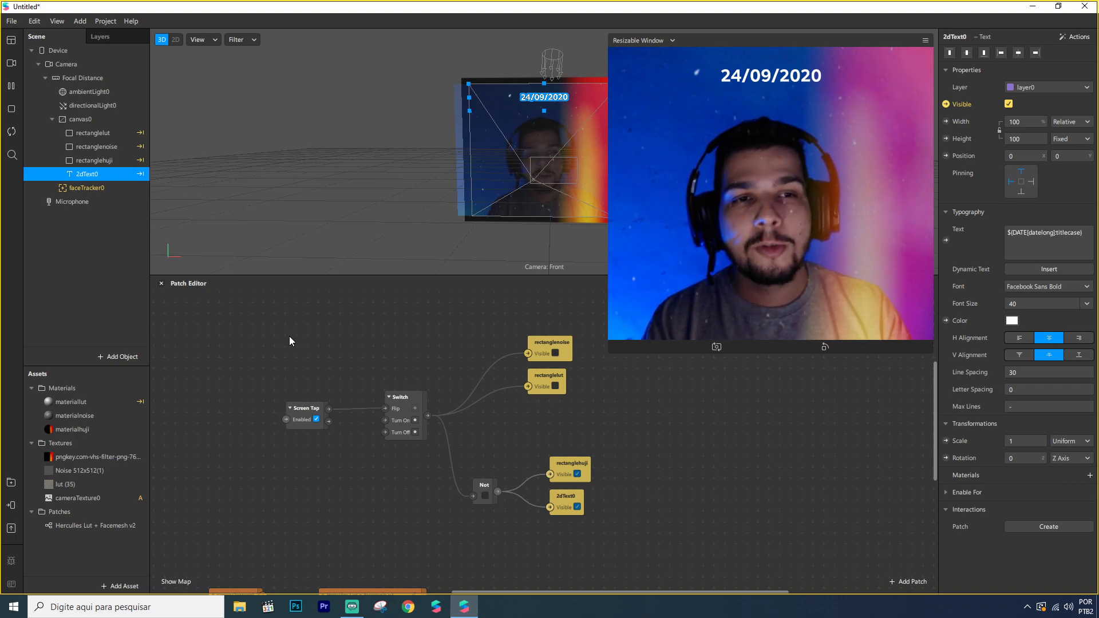
scroll(290, 335, down, 1)
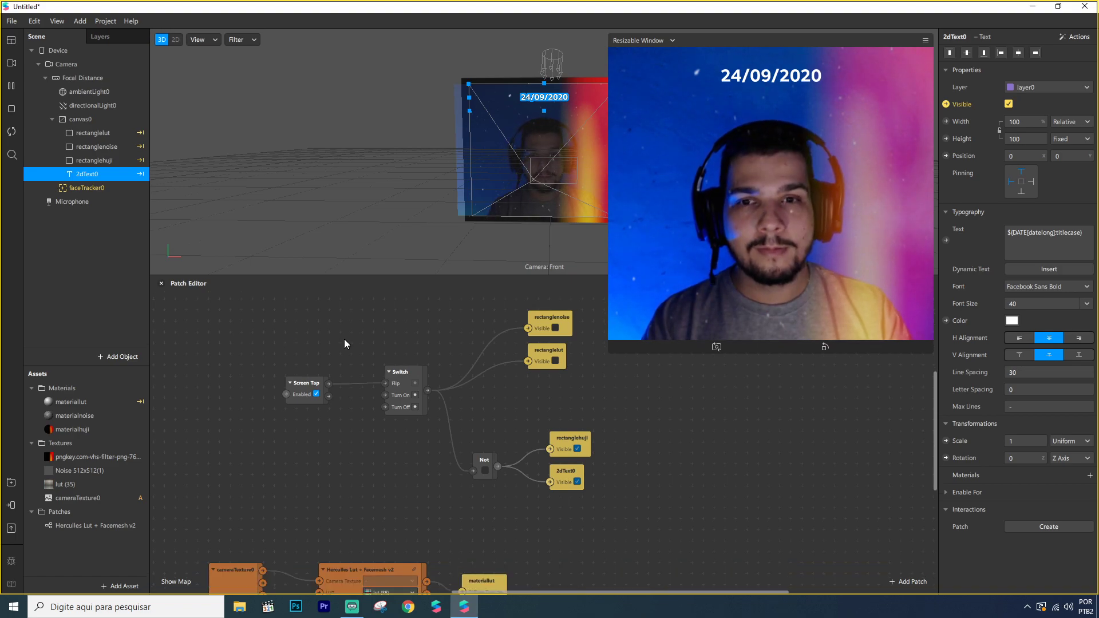